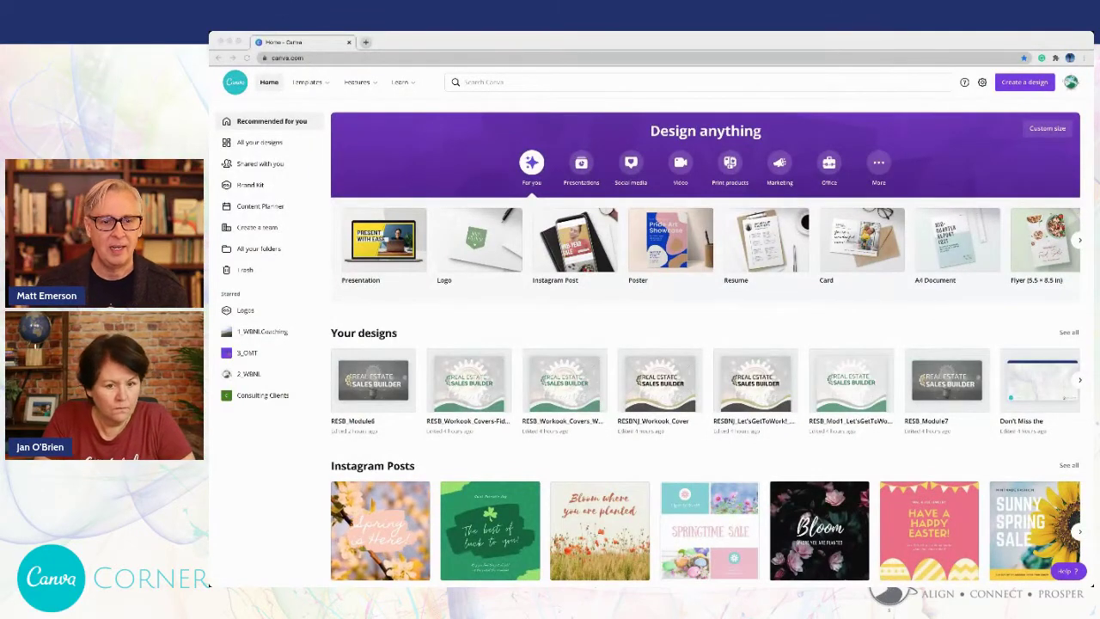
Open the Content Planner's March 2021 calendar and start a new post on March 24.
left_click(841, 42)
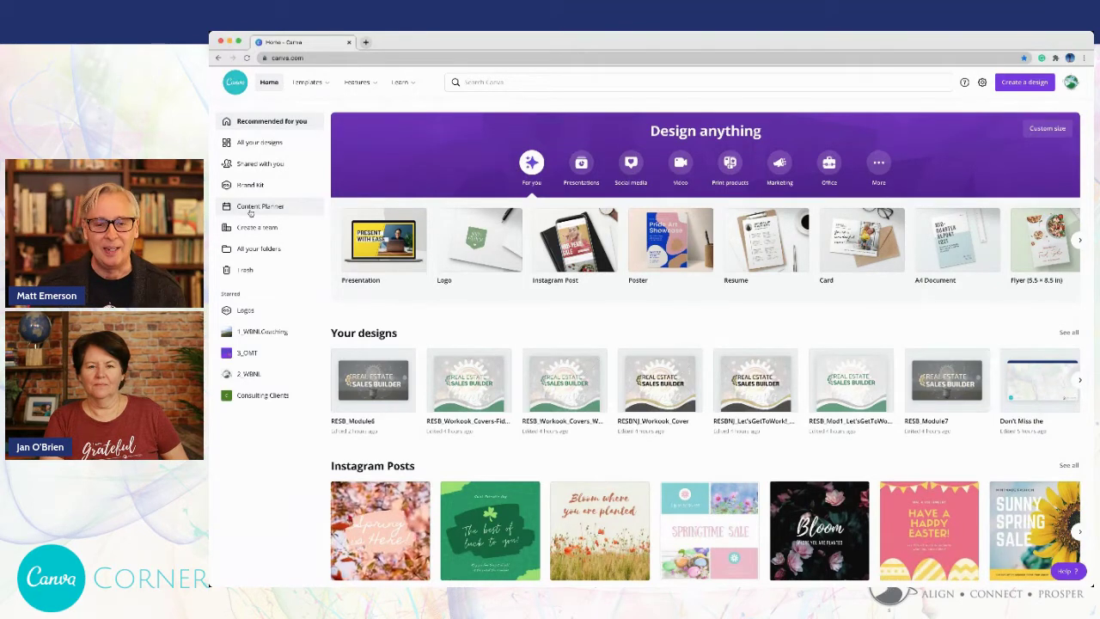
left_click(254, 208)
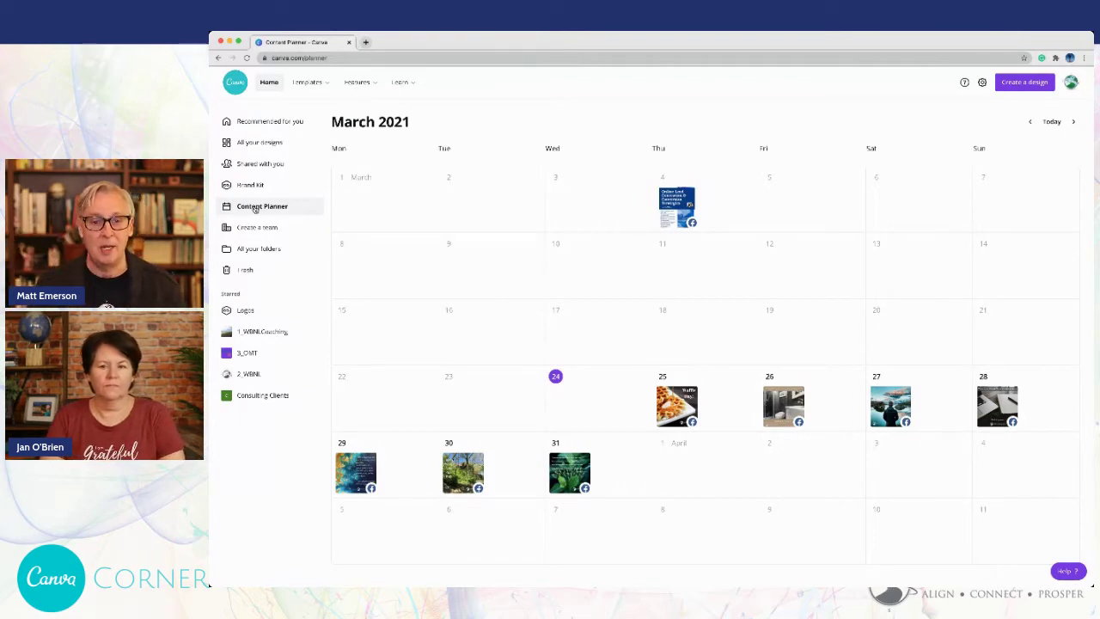
left_click(254, 208)
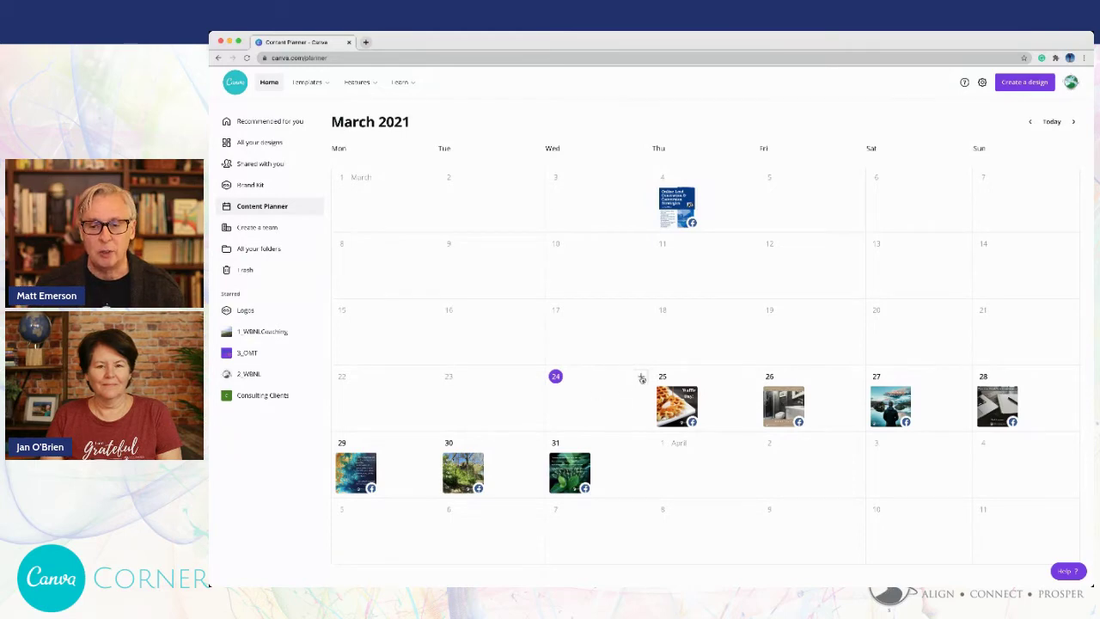
left_click(641, 378)
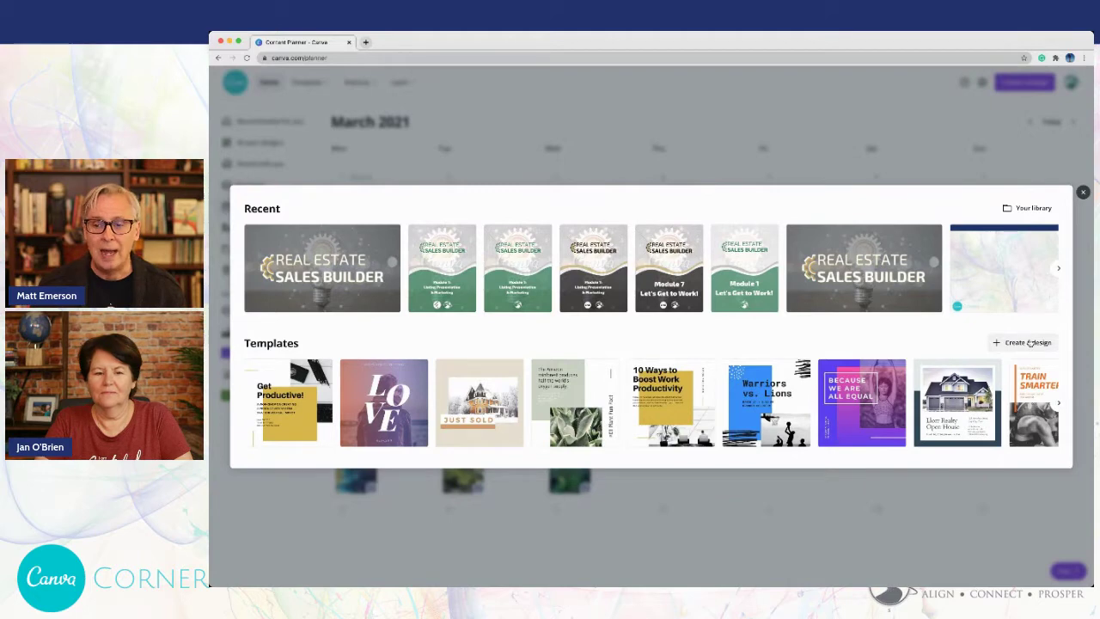
Page through the Recent designs carousel and pick the 3.24 Instagram quote design.
left_click(1058, 269)
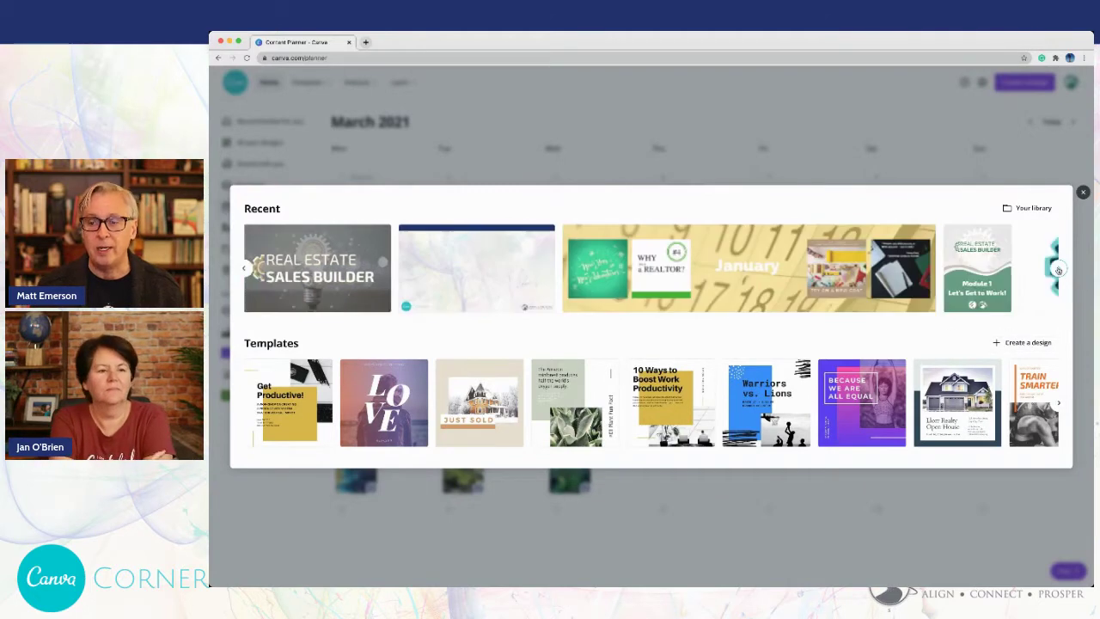
left_click(1059, 269)
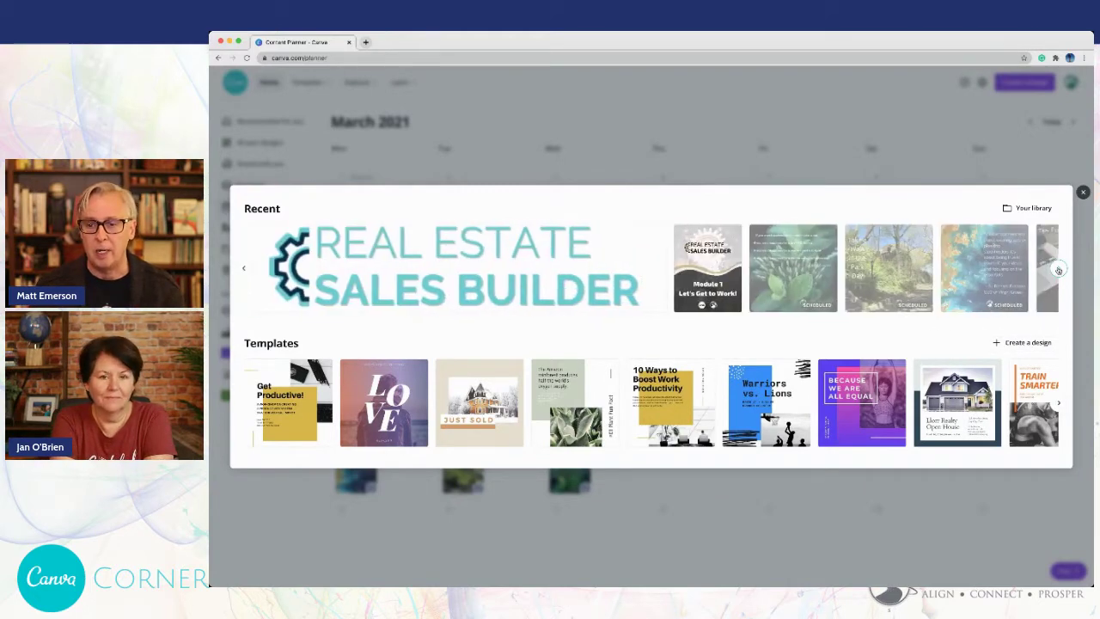
left_click(1059, 269)
left_click(1058, 270)
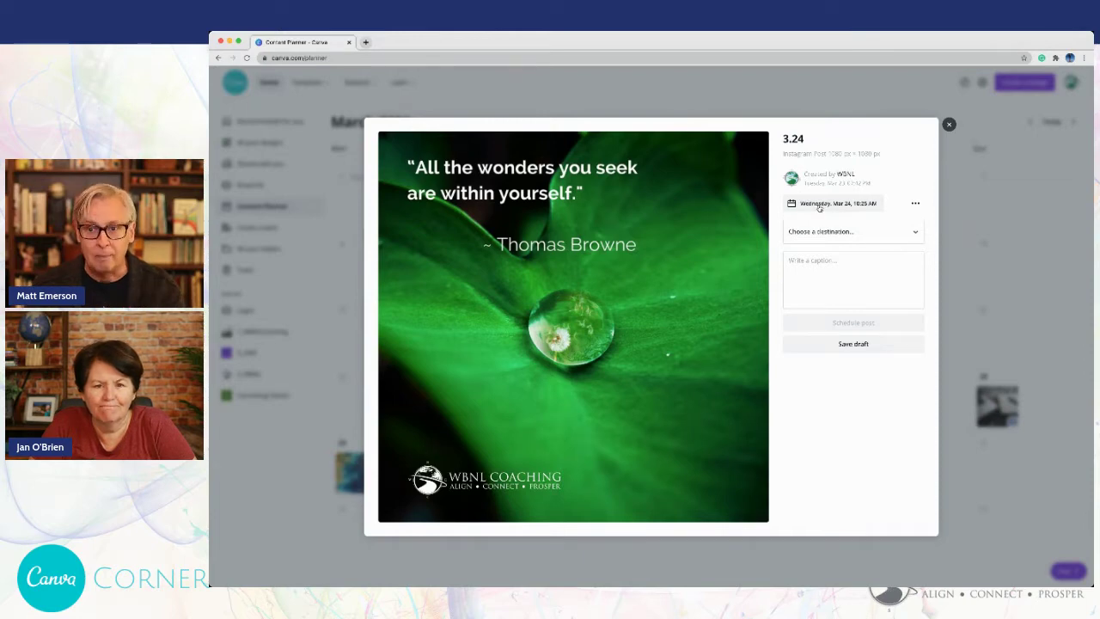
Reschedule the 3.24 post to Wednesday, March 24, 2021 at 09:45 AM.
left_click(819, 206)
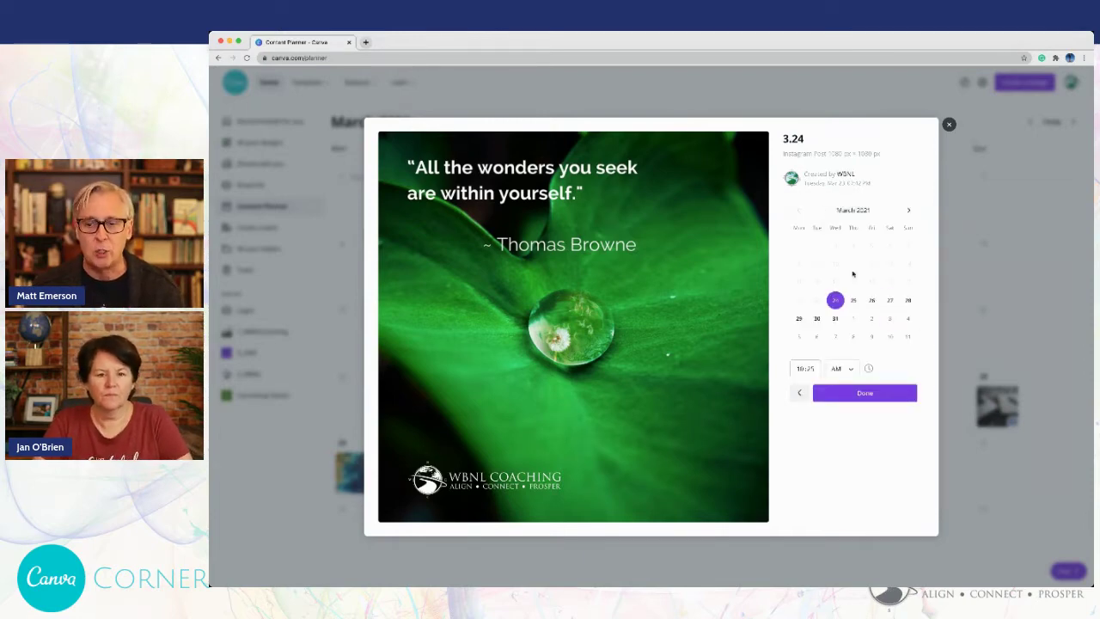
left_click(834, 301)
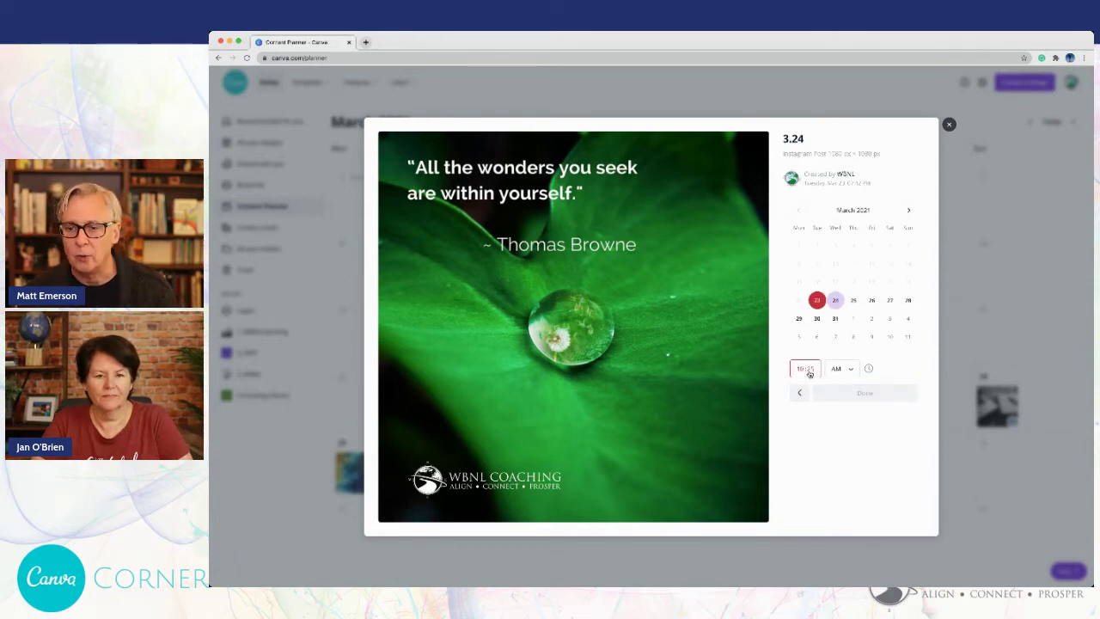
left_click_drag(813, 373, 798, 375)
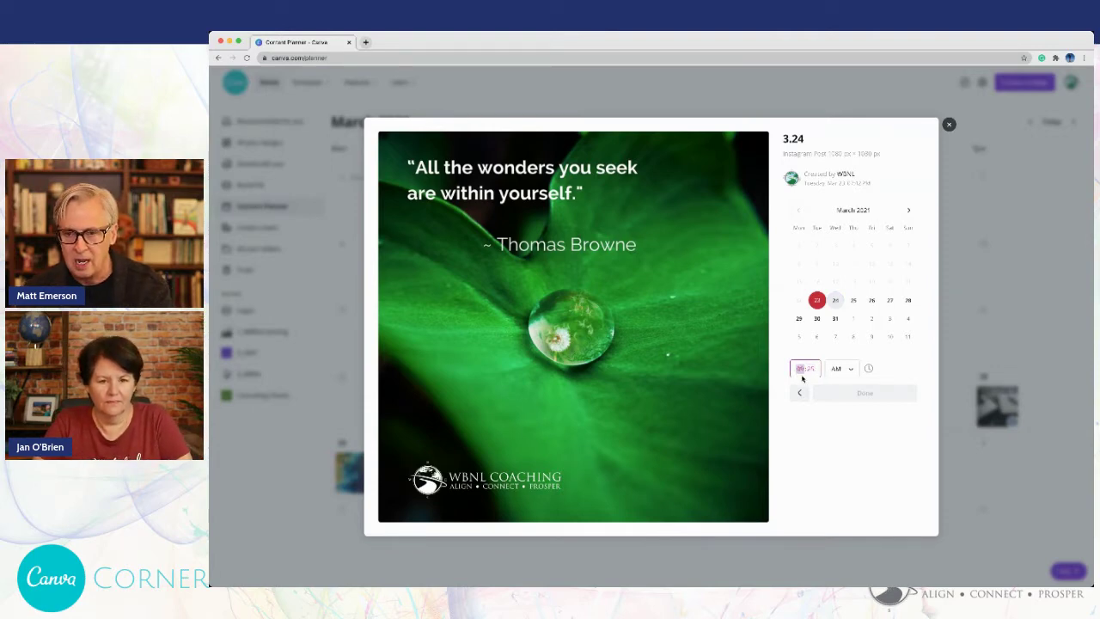
type("09")
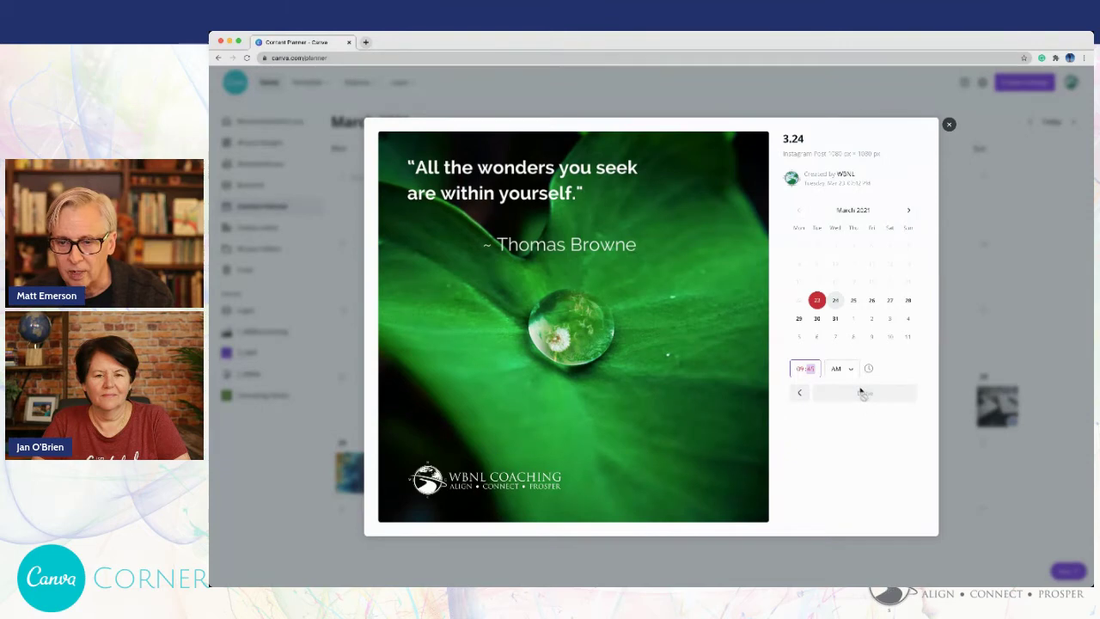
left_click(916, 367)
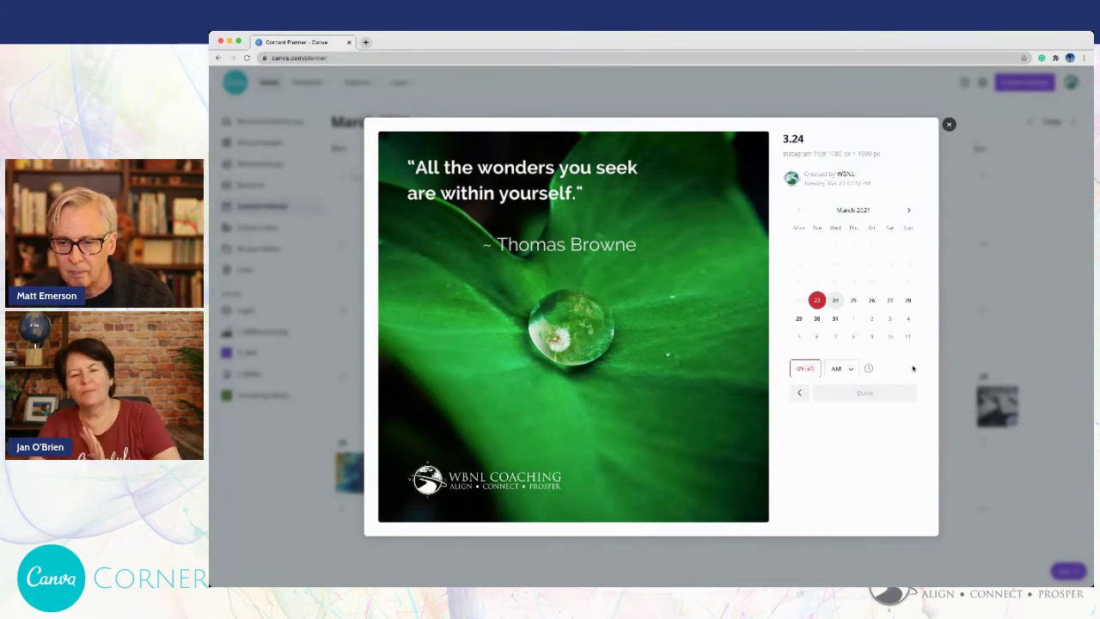
left_click(837, 302)
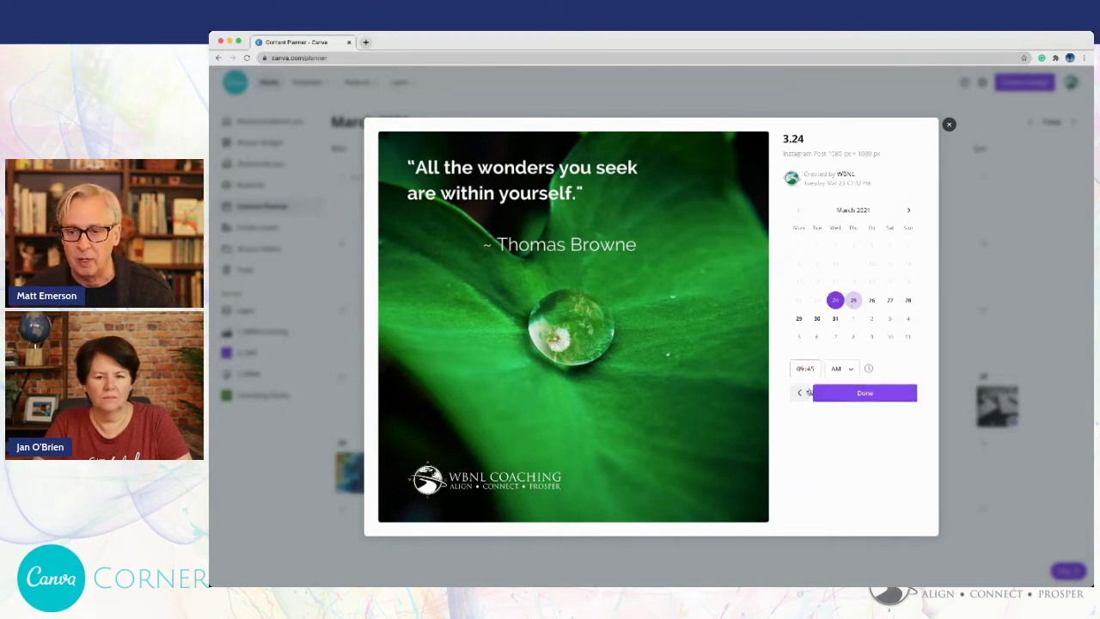
left_click(864, 394)
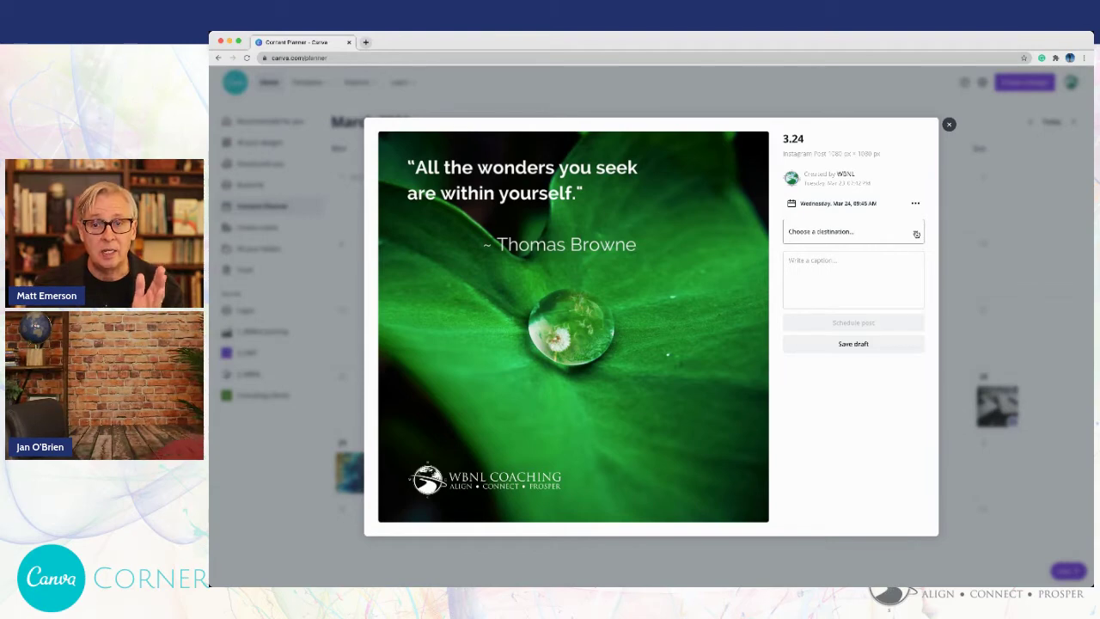
Choose 'Schedule to…' as the destination to list Facebook, Twitter, Pinterest, LinkedIn, Slack and Tumblr.
left_click(916, 234)
left_click(788, 283)
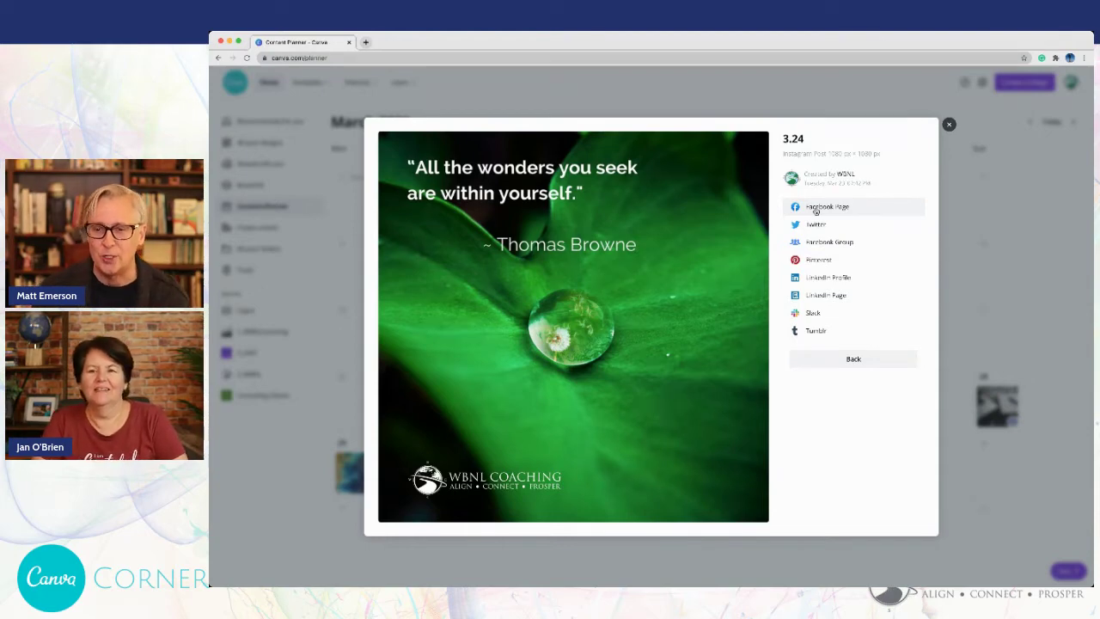
left_click(816, 208)
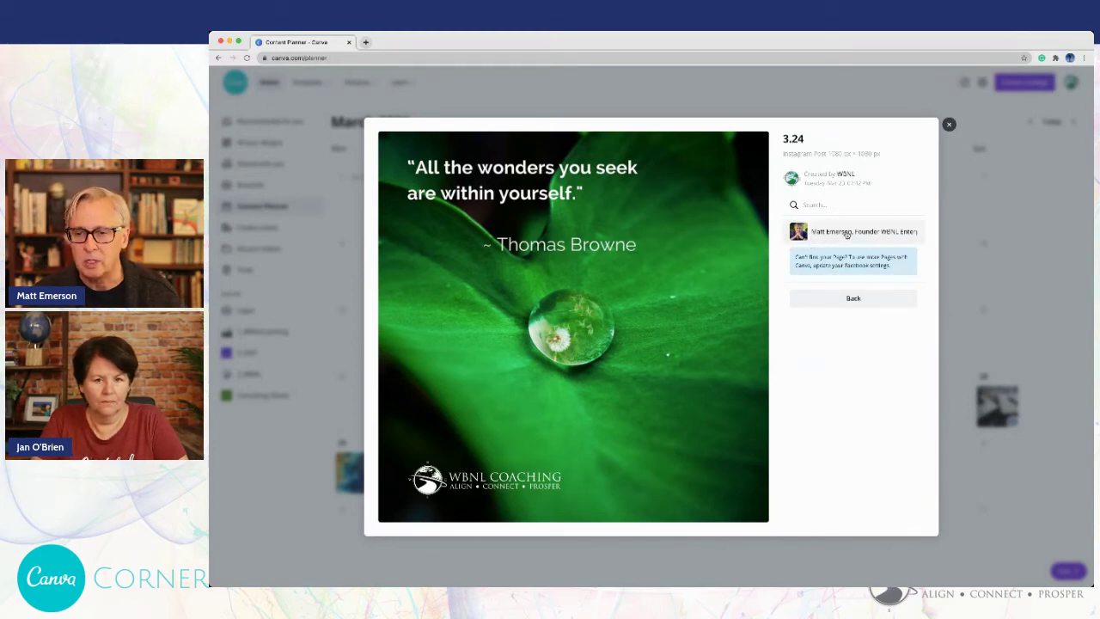
left_click(847, 234)
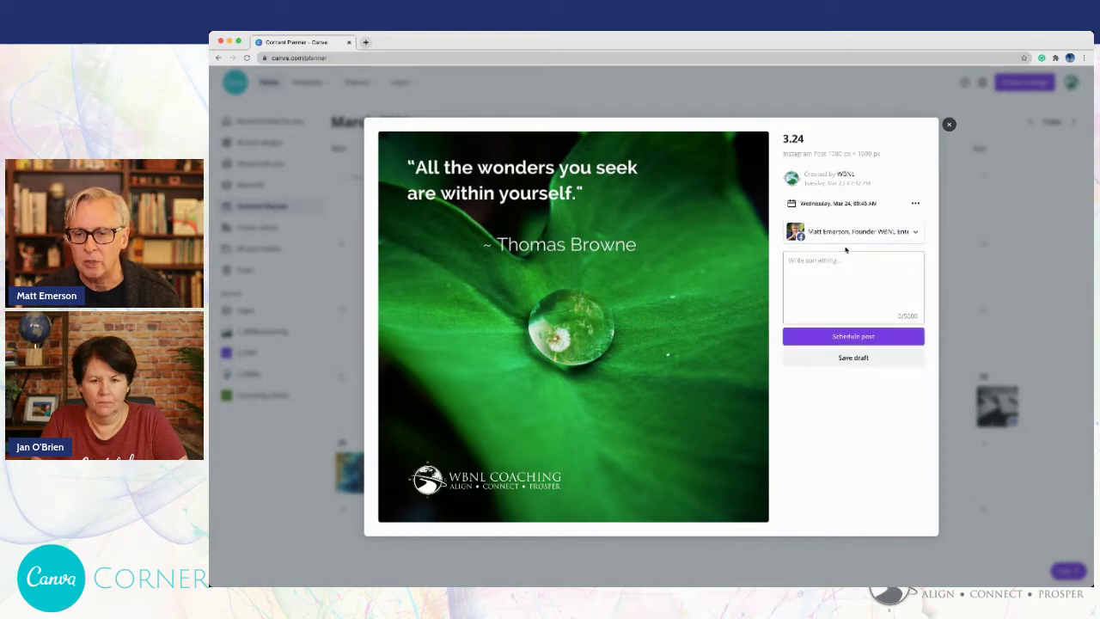
left_click(917, 232)
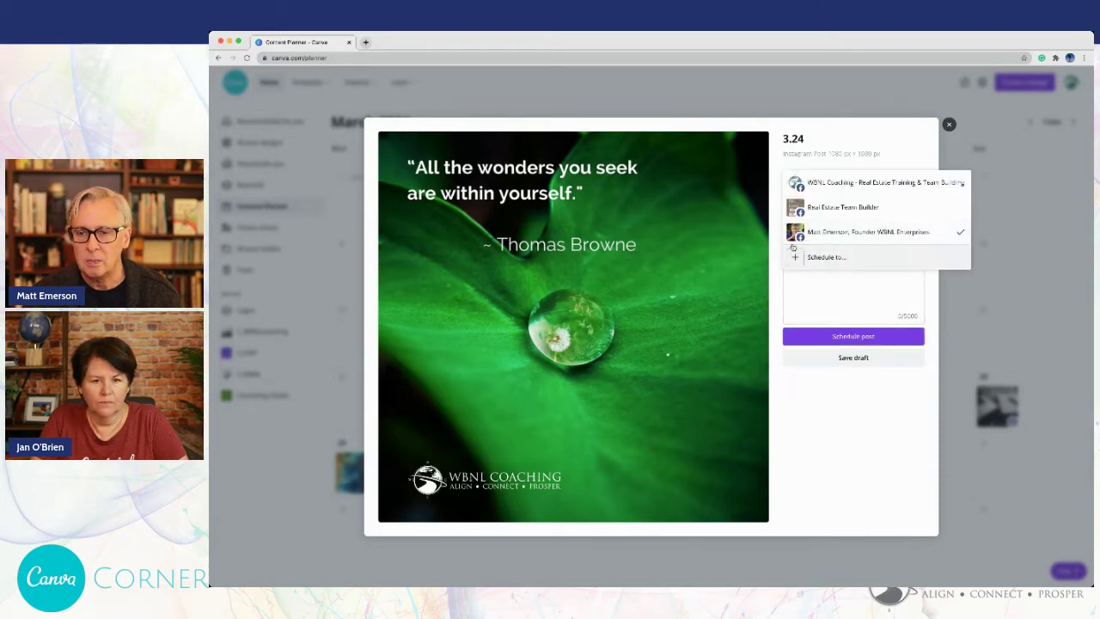
left_click(835, 184)
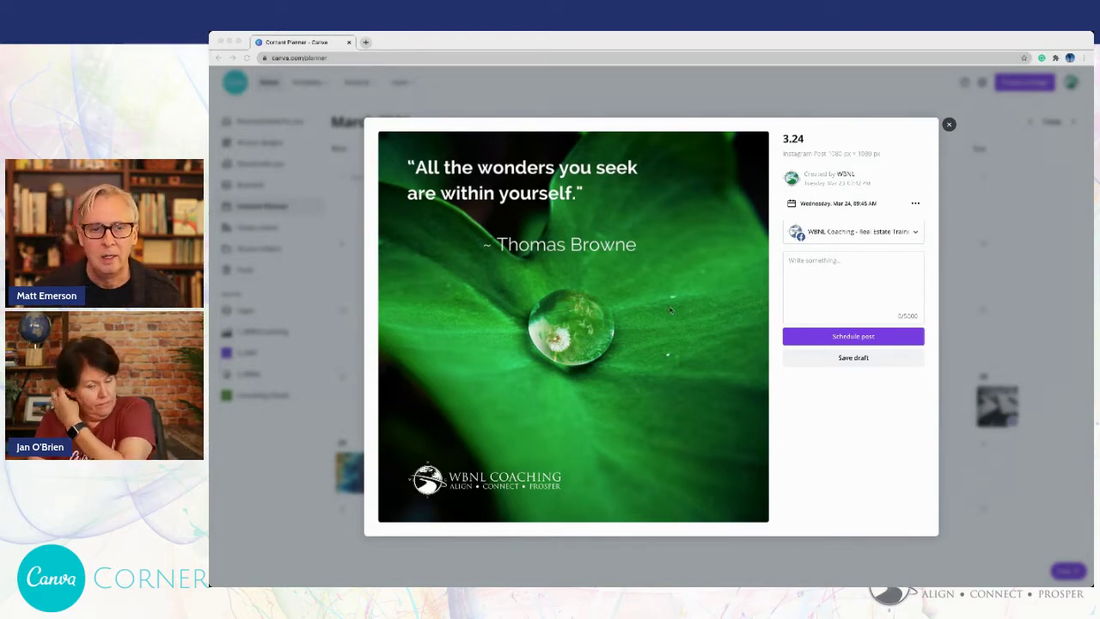
mouse_move(747, 484)
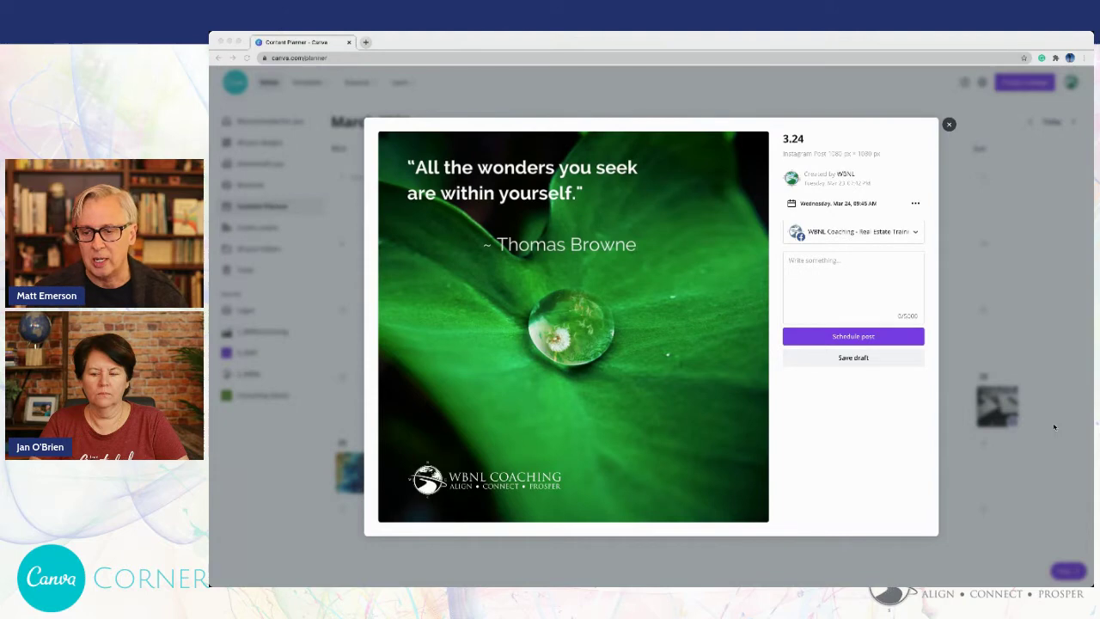
left_click(798, 275)
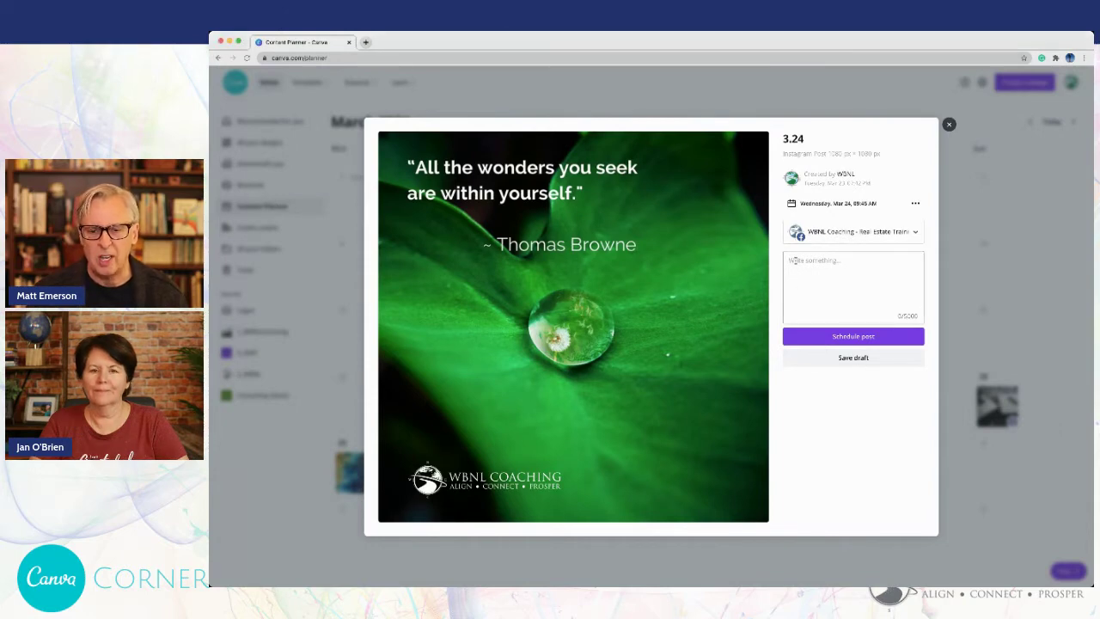
Caption the post “All the wonders you seek are within yourself” and schedule it.
left_click(793, 260)
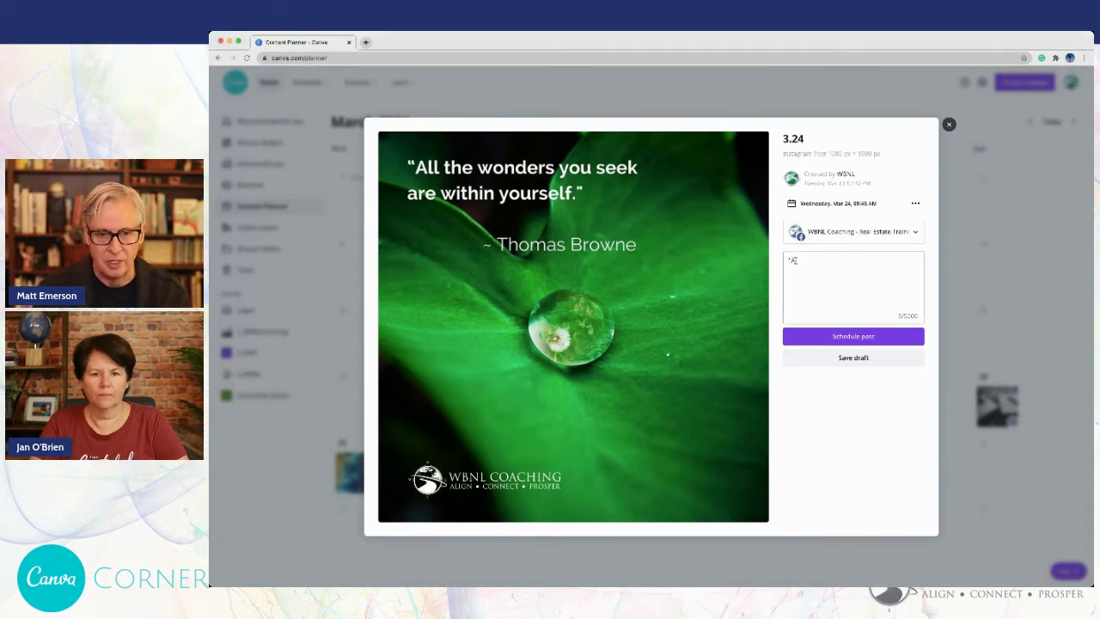
type("“All the wonde")
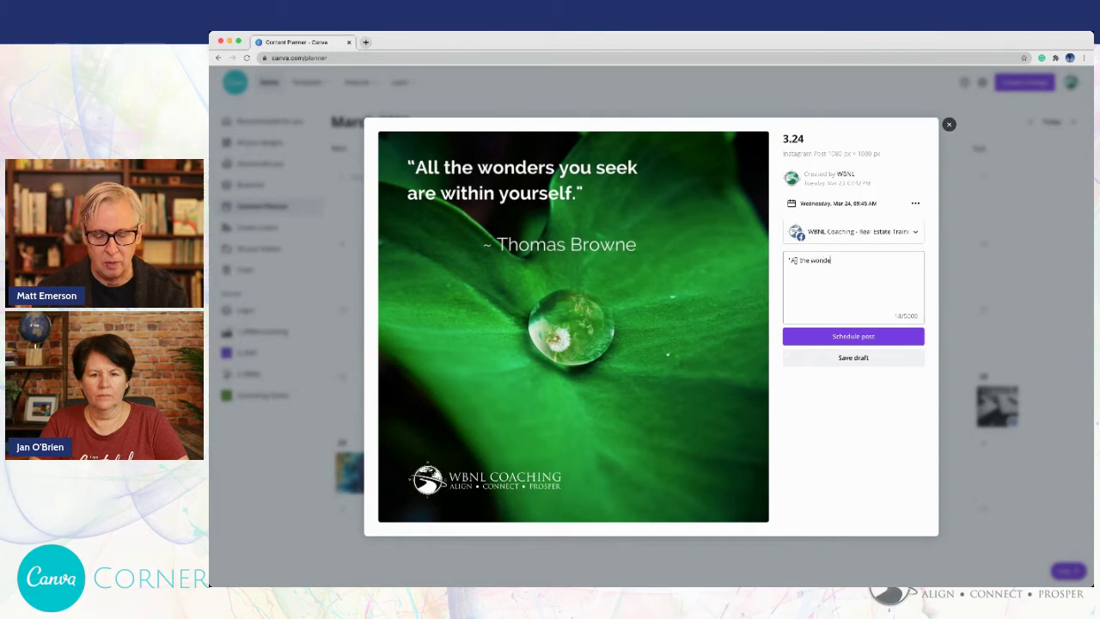
type("rs you seek")
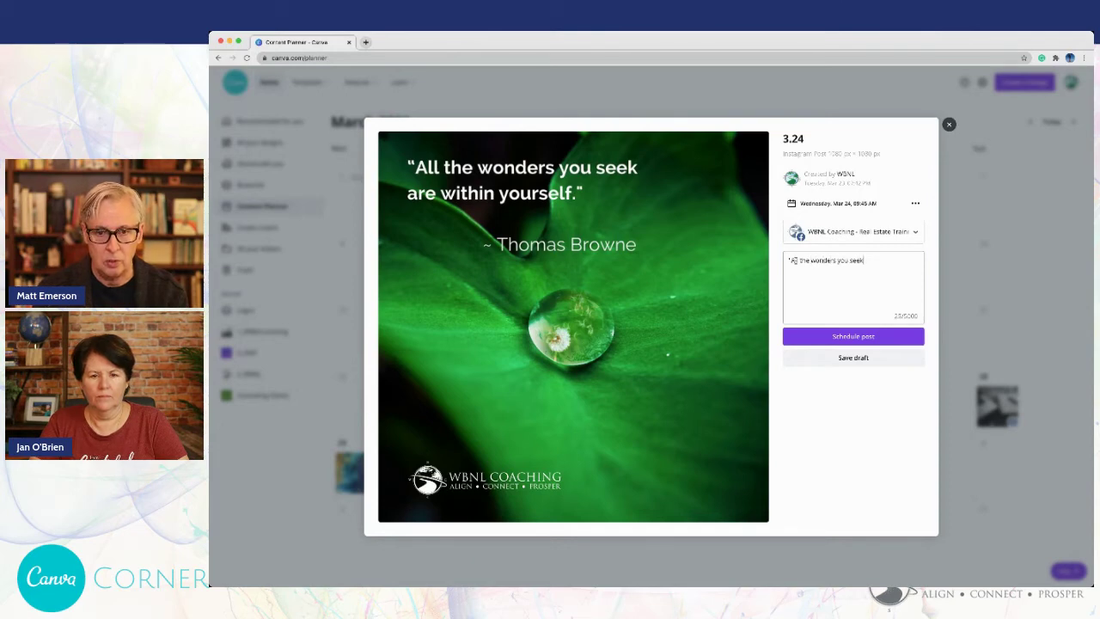
type(" are within ")
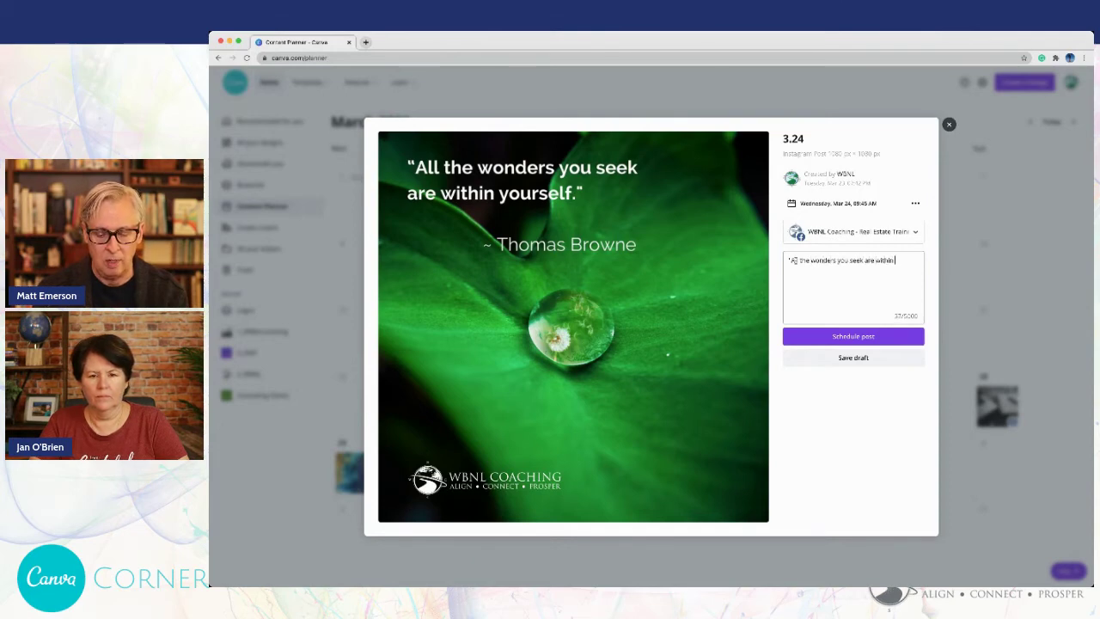
type("you")
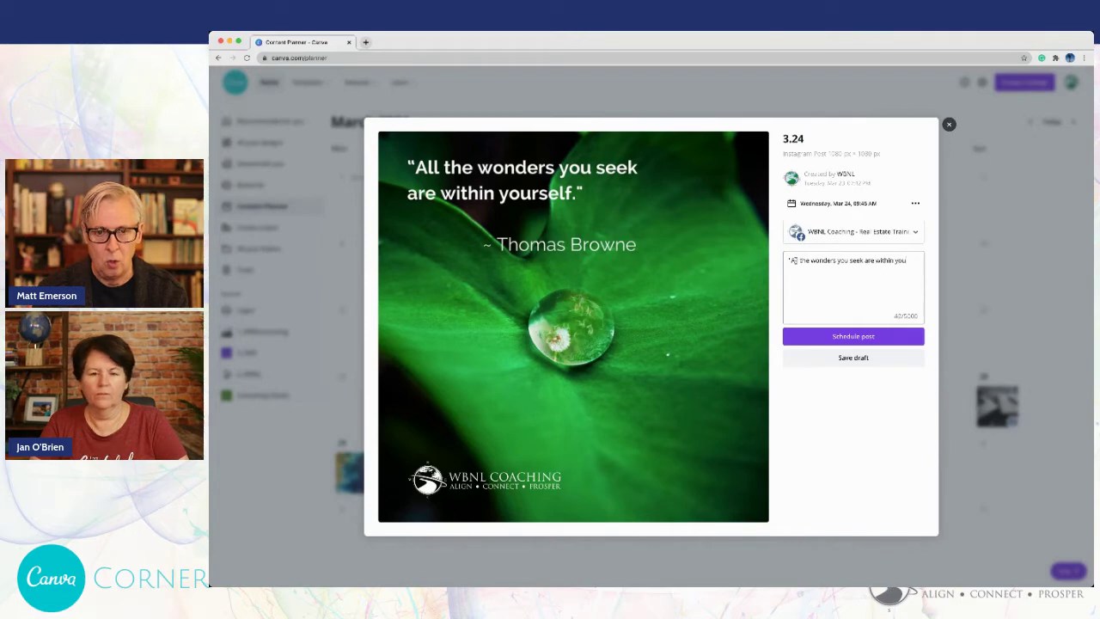
type("rs")
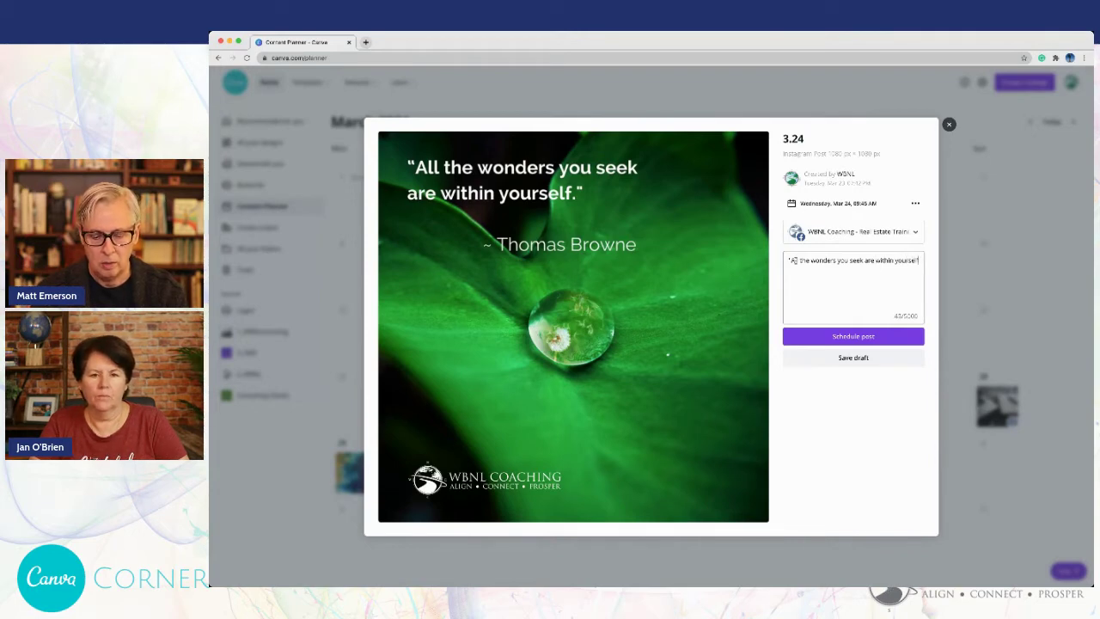
type("elf.”")
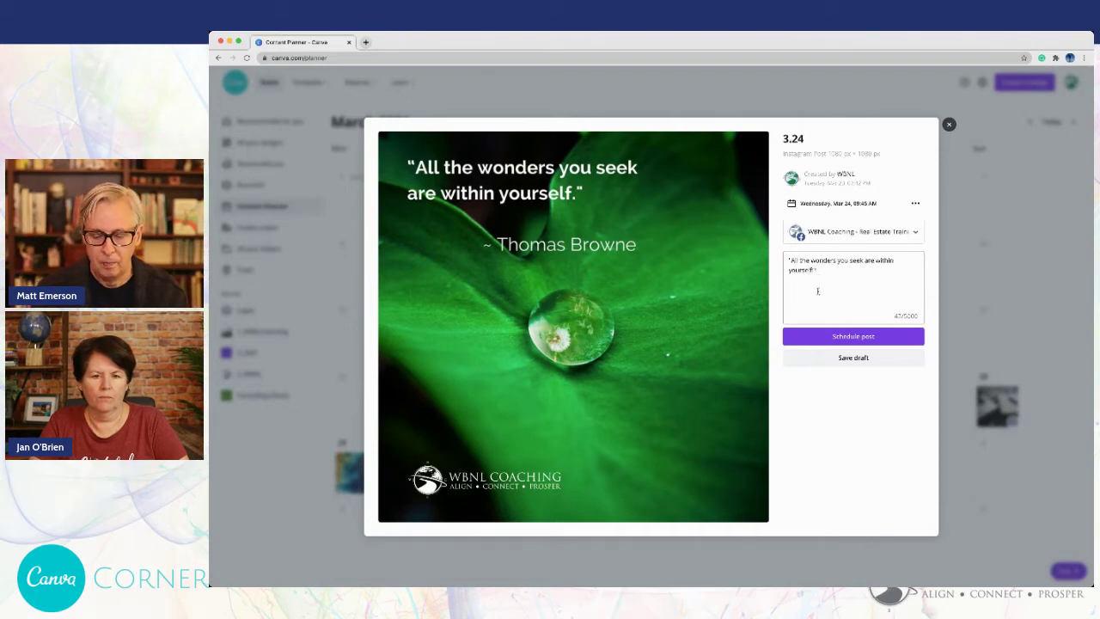
left_click(851, 336)
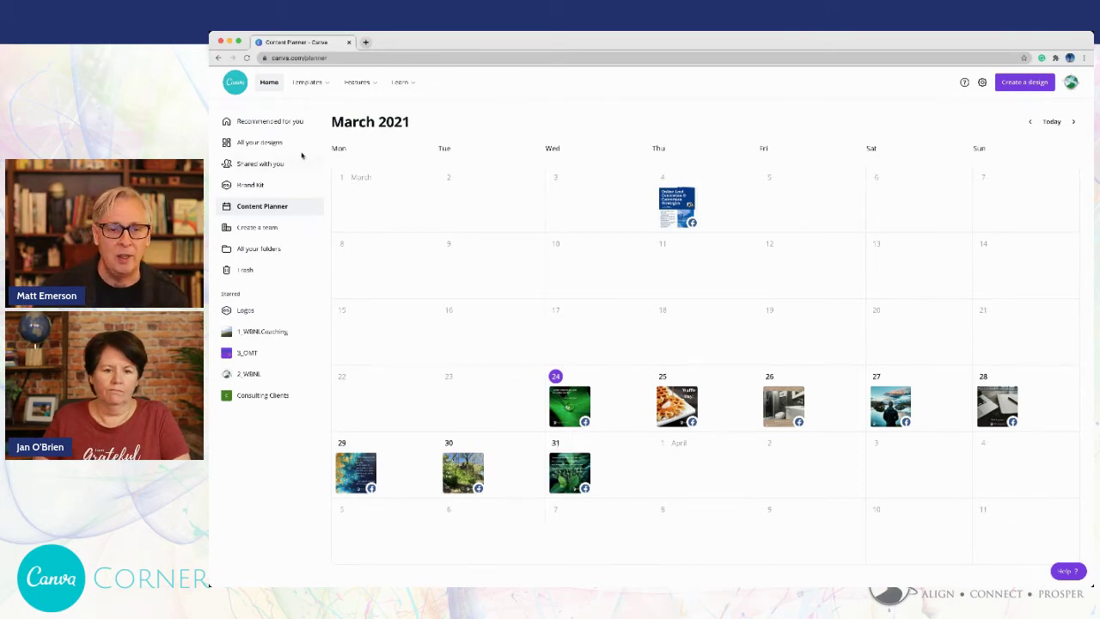
Return from the Content Planner to the Canva home page.
left_click(268, 83)
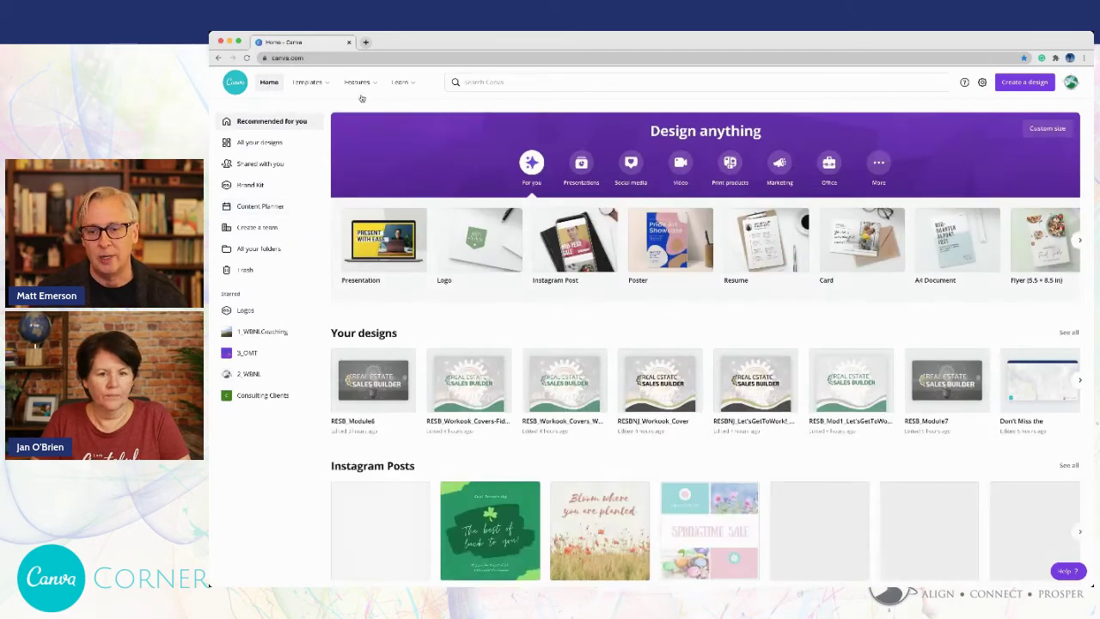
In All your designs, scroll down and open the 3.25 Waffle Day design.
left_click(367, 334)
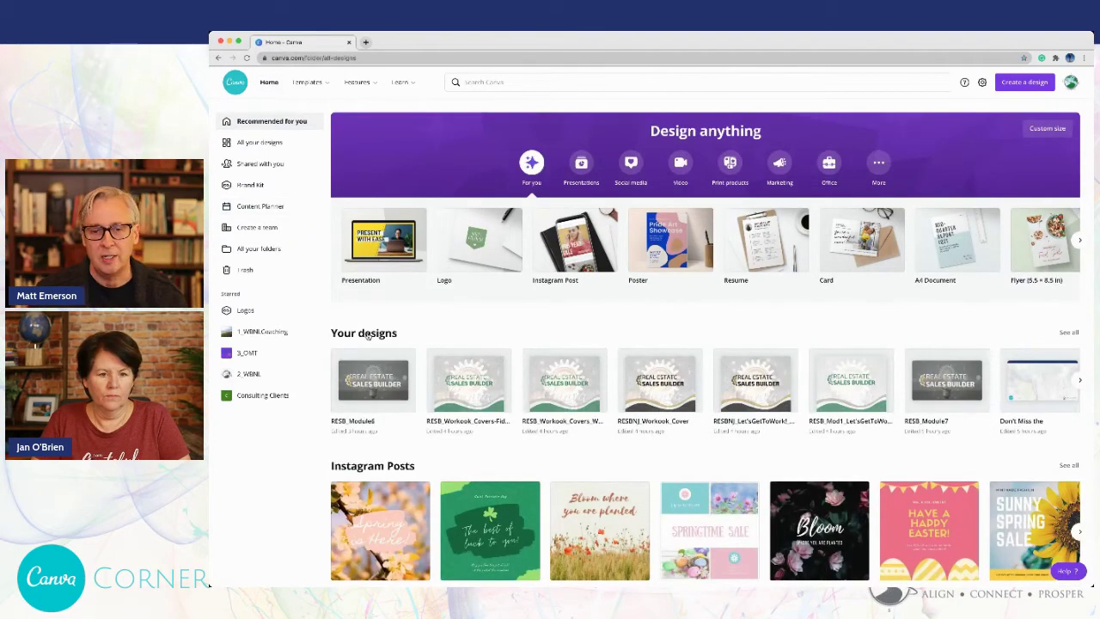
scroll(646, 340, "down", 5)
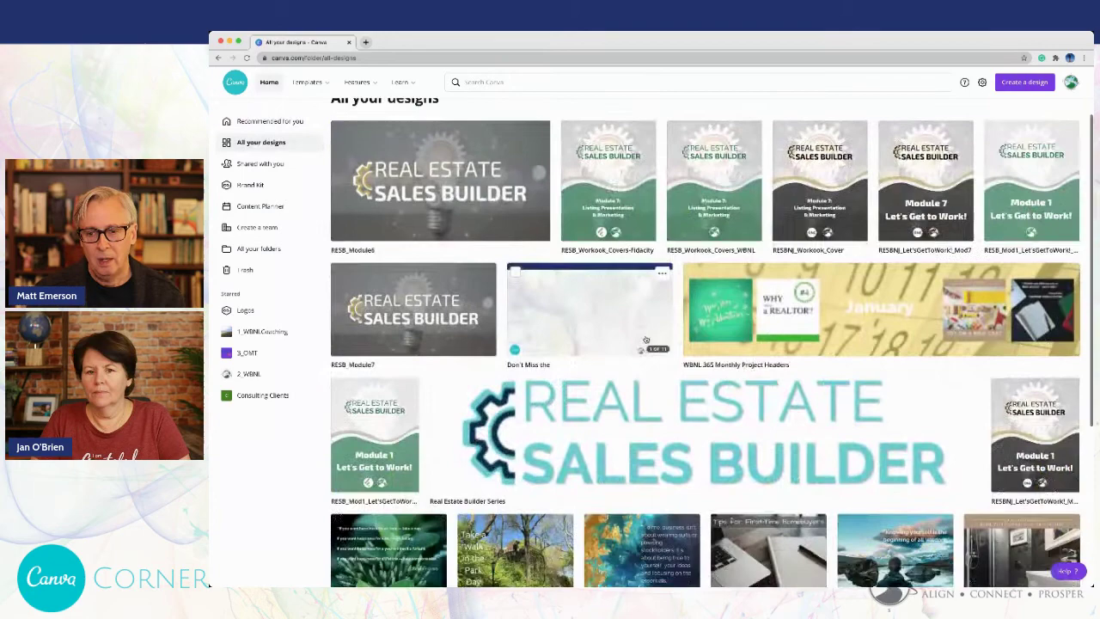
scroll(646, 339, "down", 3)
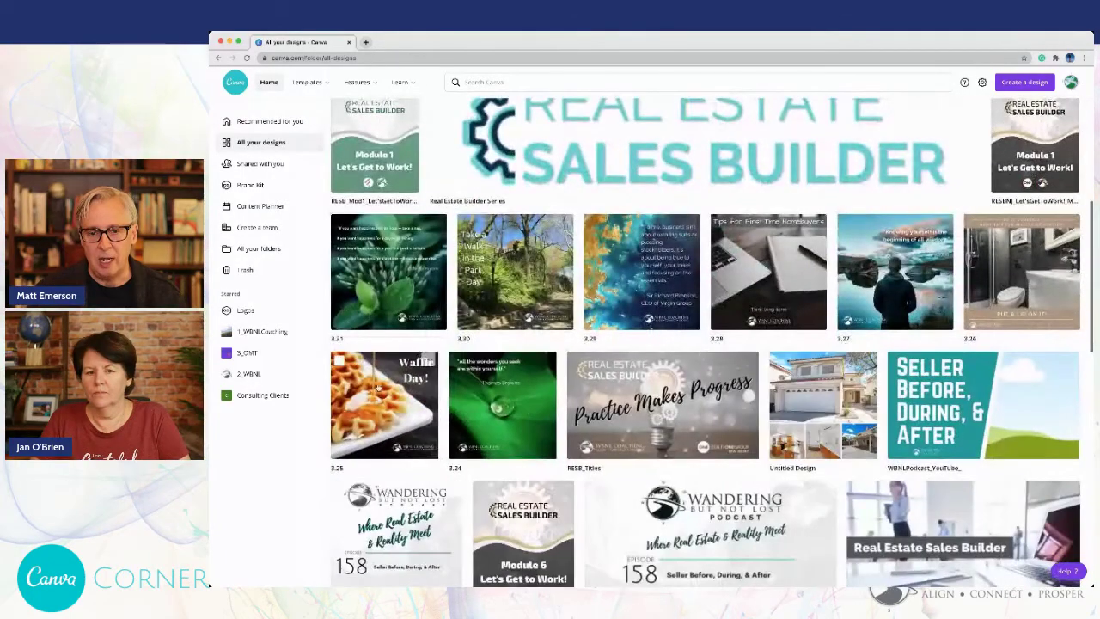
left_click(370, 387)
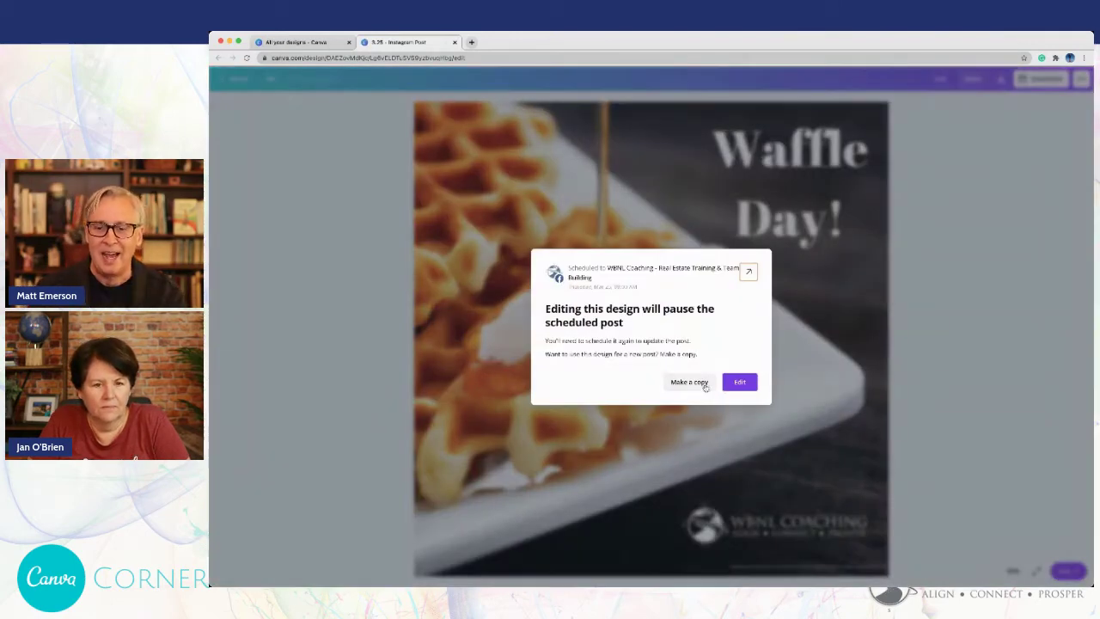
Edit the Waffle Day design despite pausing its schedule, and show its publishing options.
left_click(737, 382)
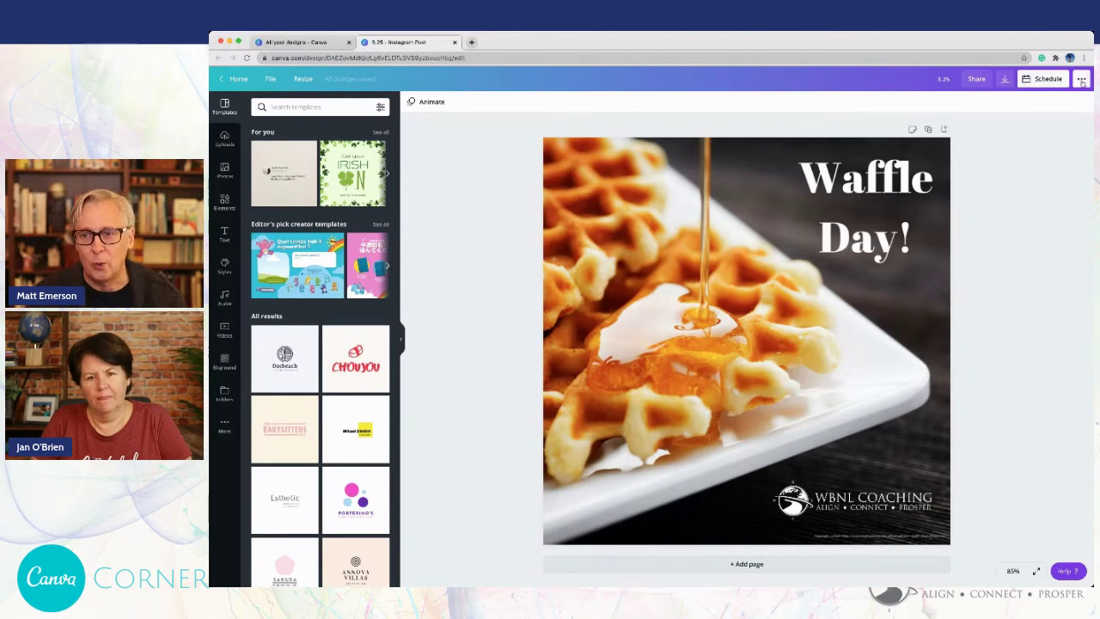
left_click(1082, 80)
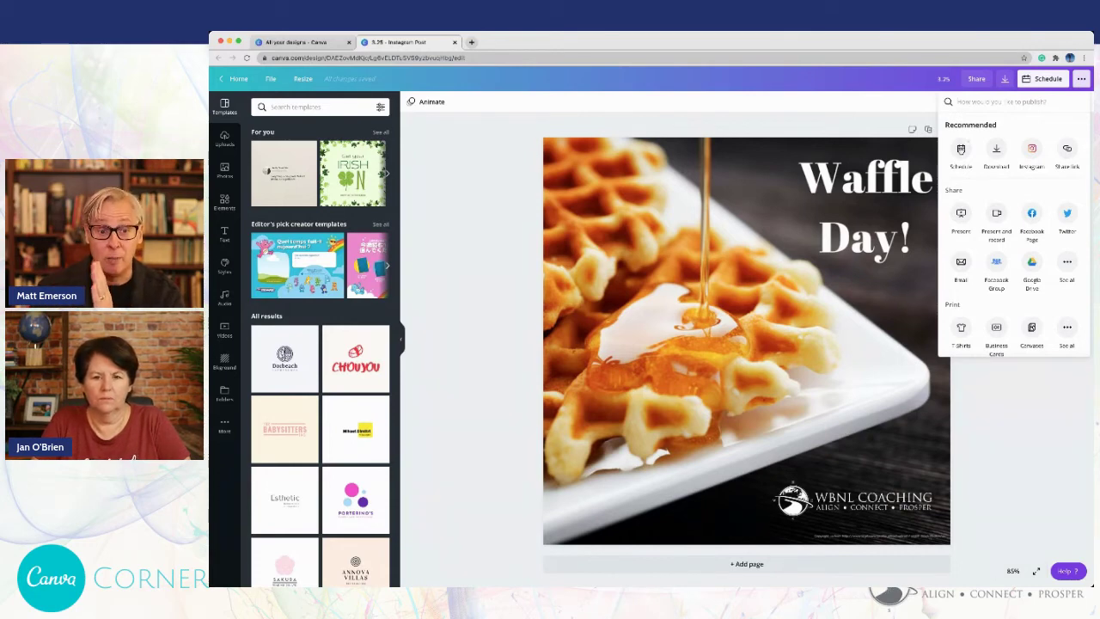
Reschedule the Waffle Day post, dismiss the confirmation, and bring up the Content Planner calendar.
left_click(960, 149)
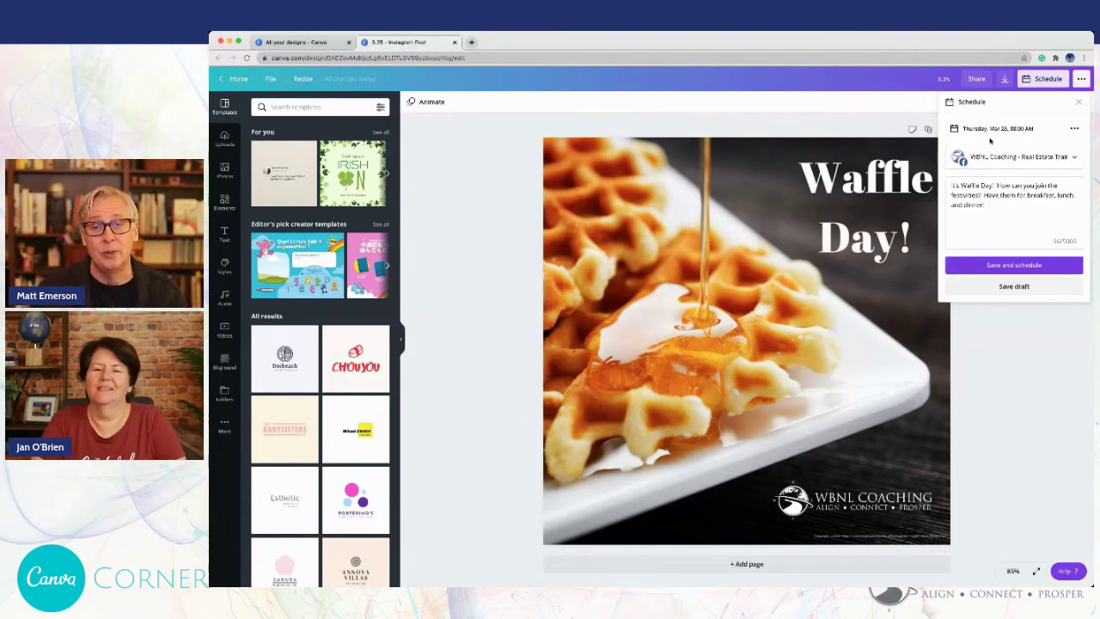
left_click(1002, 266)
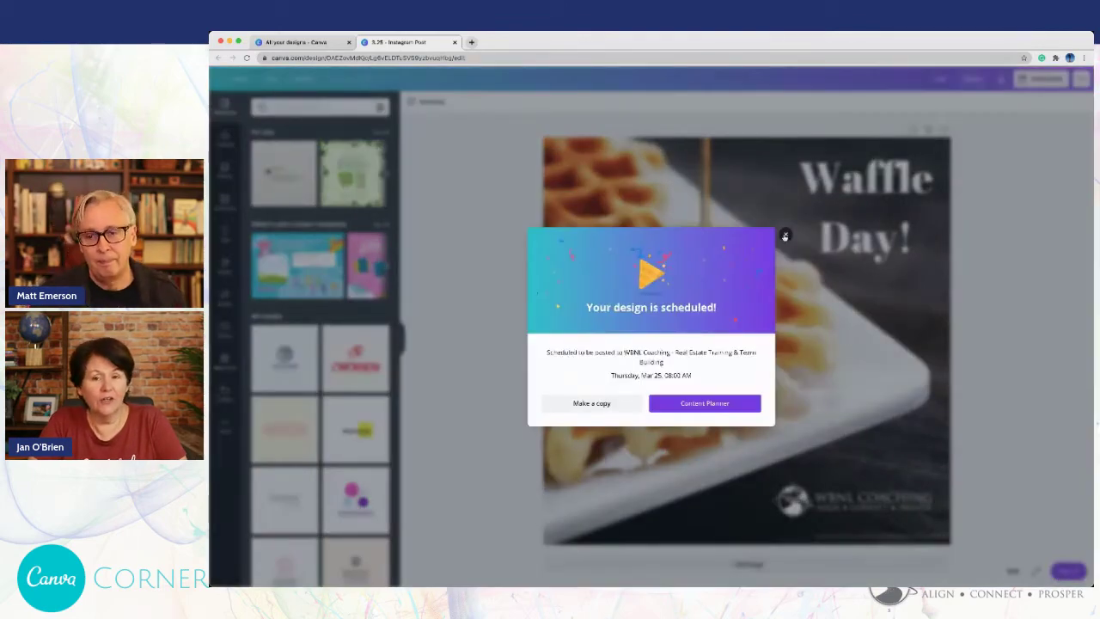
left_click(783, 236)
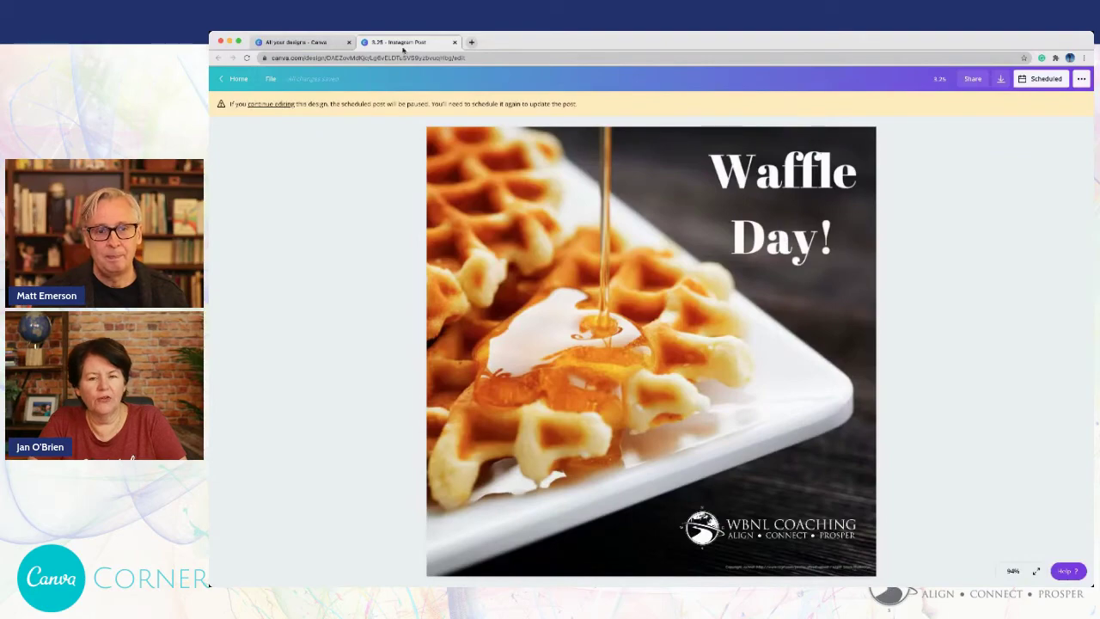
left_click(310, 41)
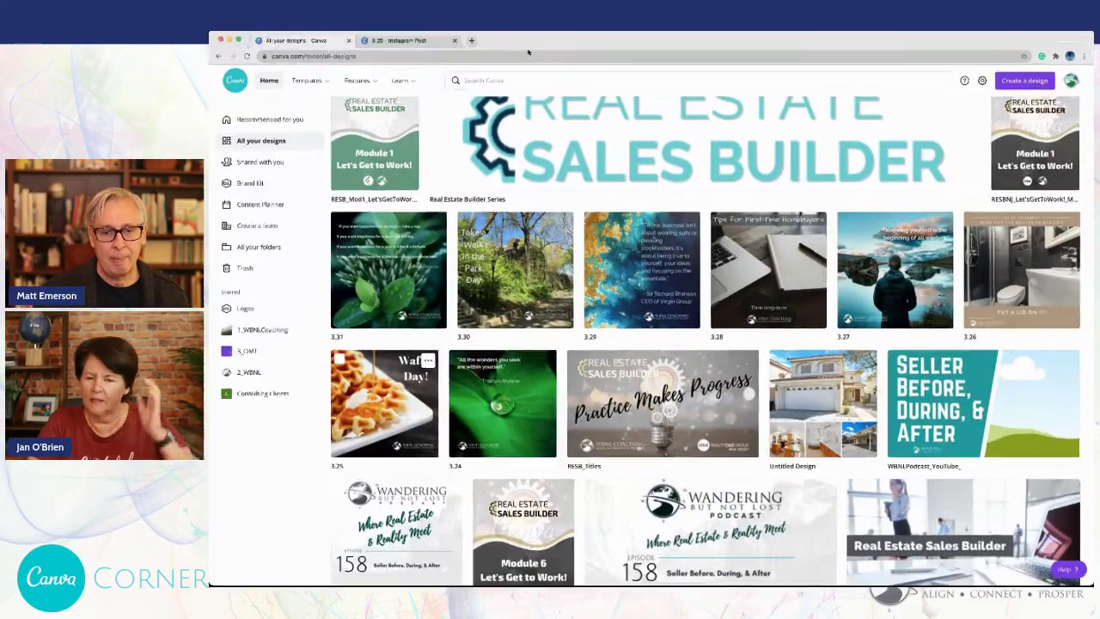
left_click(261, 206)
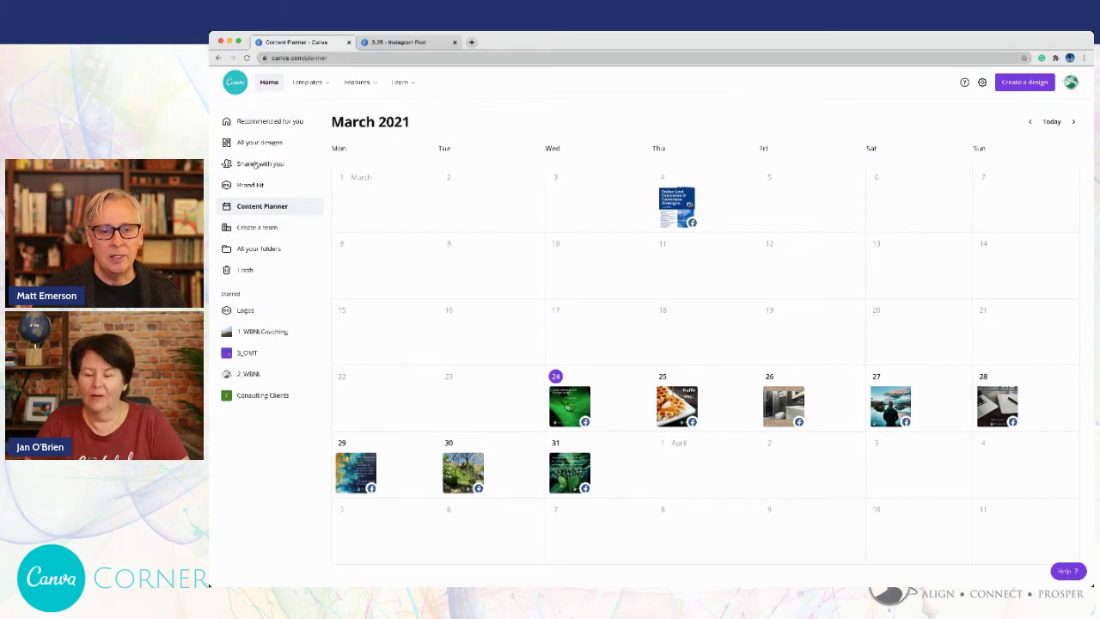
Go back to the Canva home page from the Content Planner.
left_click(266, 82)
From All your designs, open the RESB_Module6 presentation in a new editor tab.
left_click(260, 141)
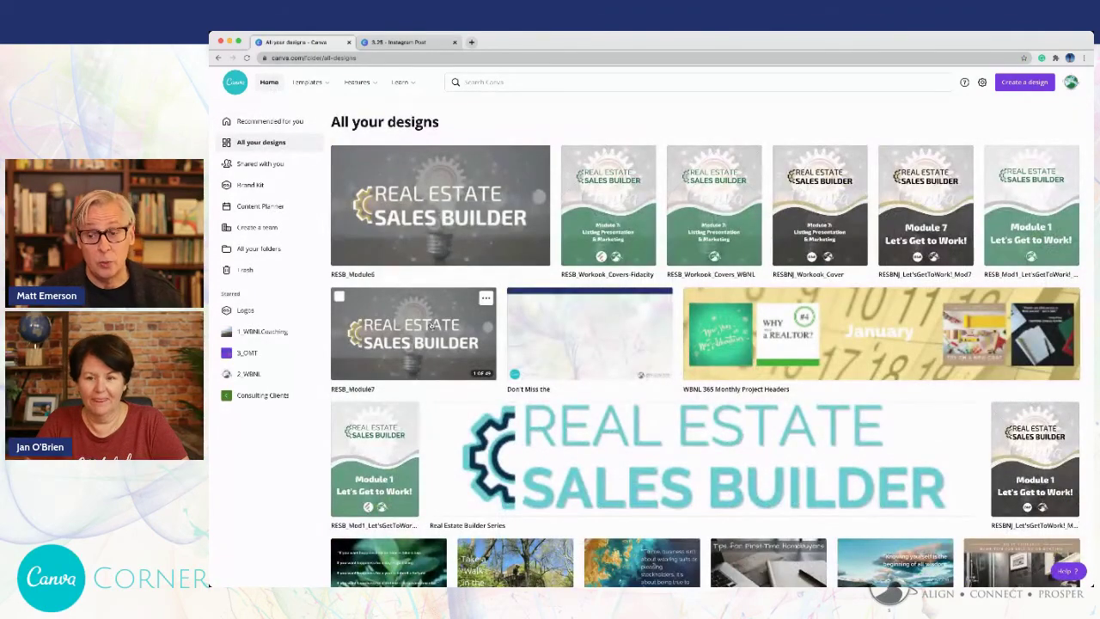
scroll(556, 371, "down", 5)
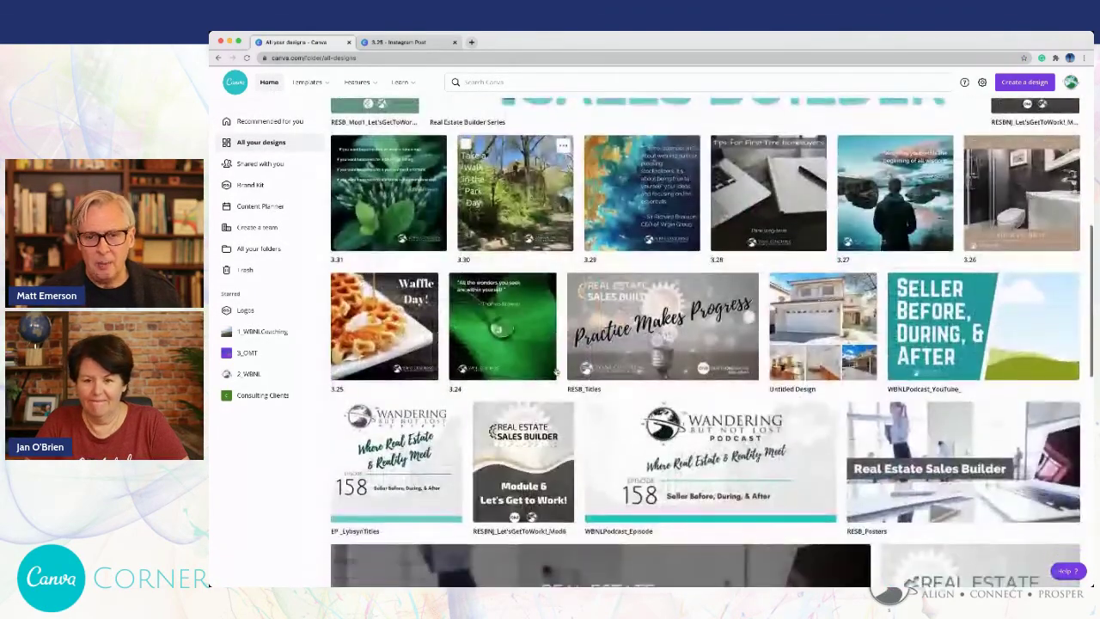
scroll(556, 371, "up", 1)
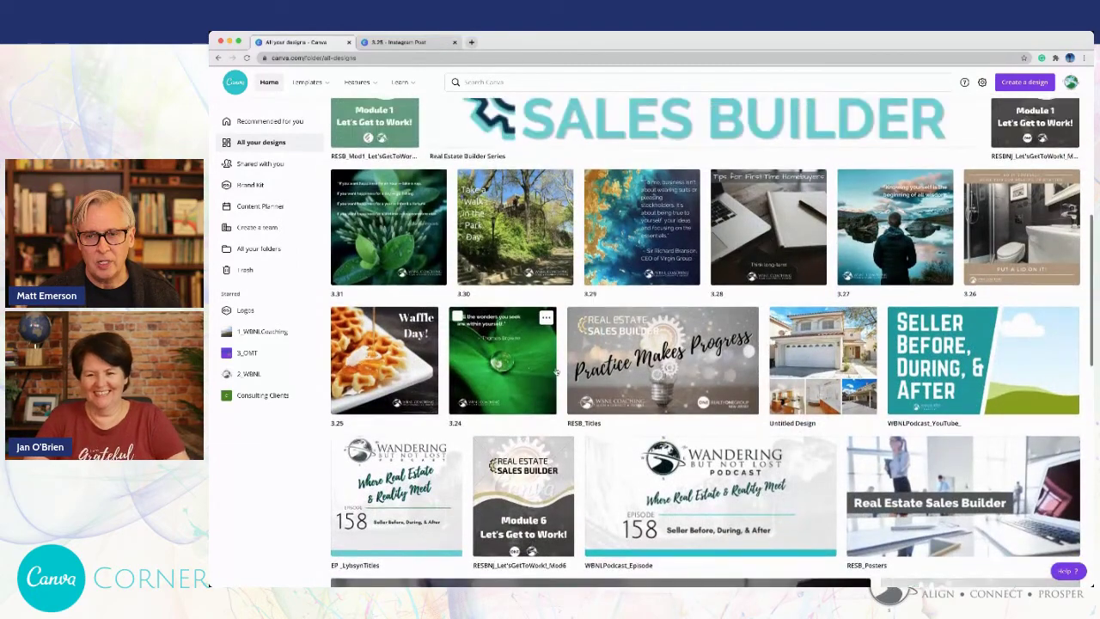
scroll(557, 371, "down", 1)
scroll(556, 371, "down", 5)
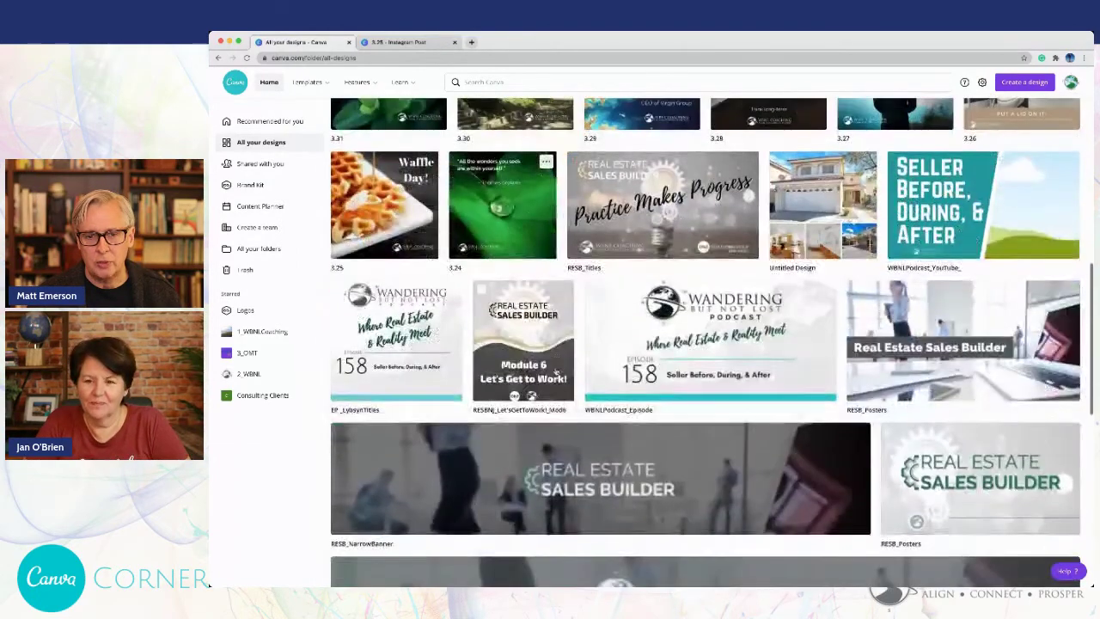
scroll(556, 371, "up", 5)
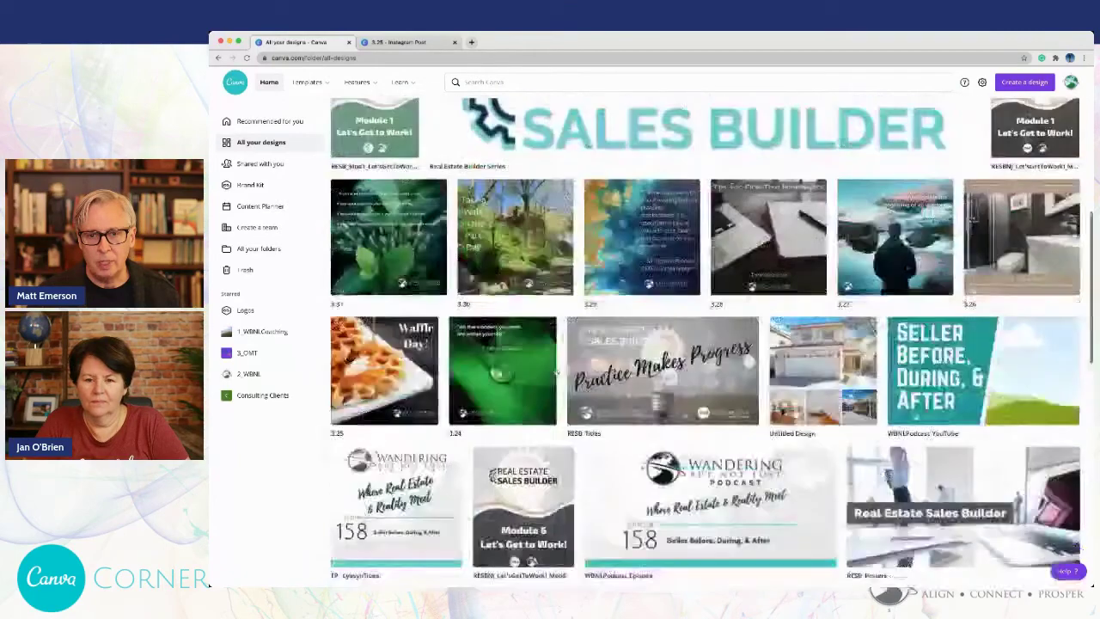
scroll(640, 391, "up", 4)
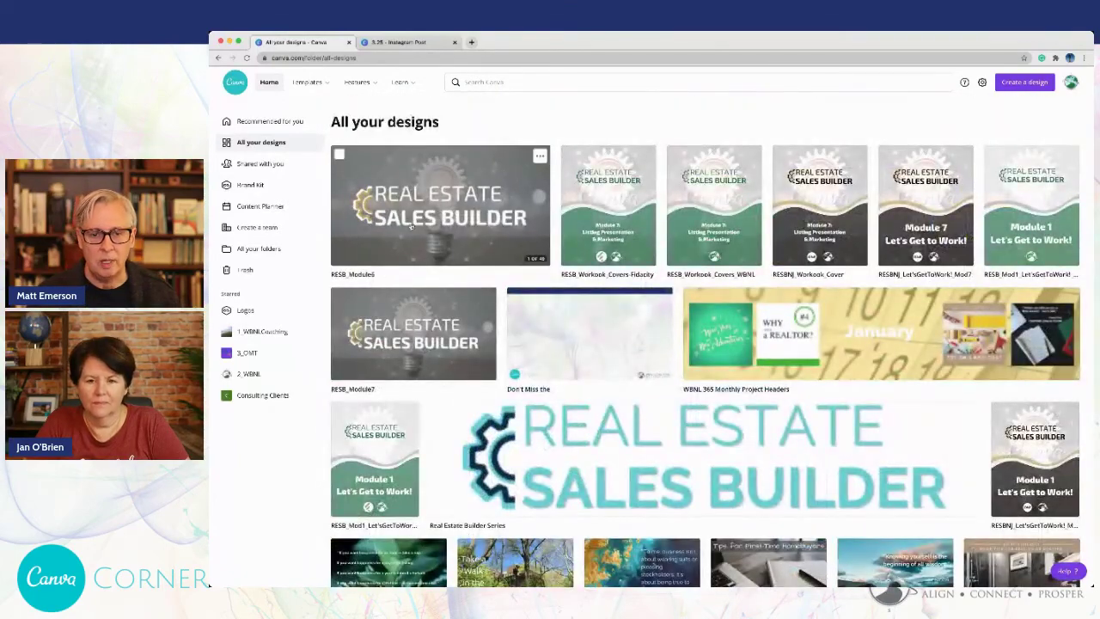
left_click(410, 222)
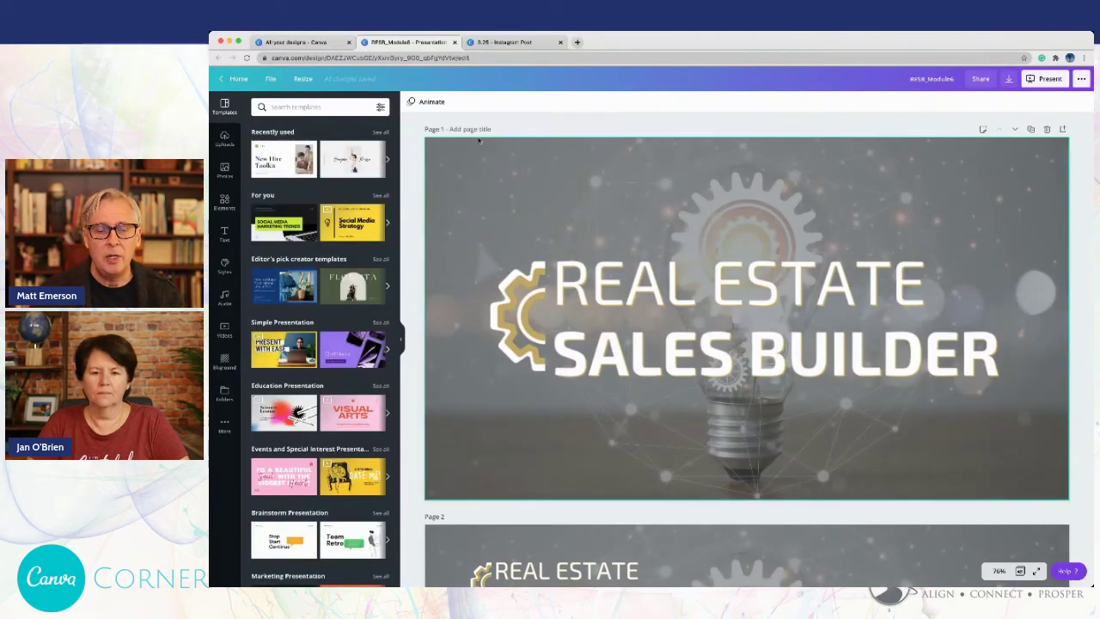
Title Page 1 of RESB_Module6 'Presentation Title Slide', then return to All your designs.
left_click(455, 129)
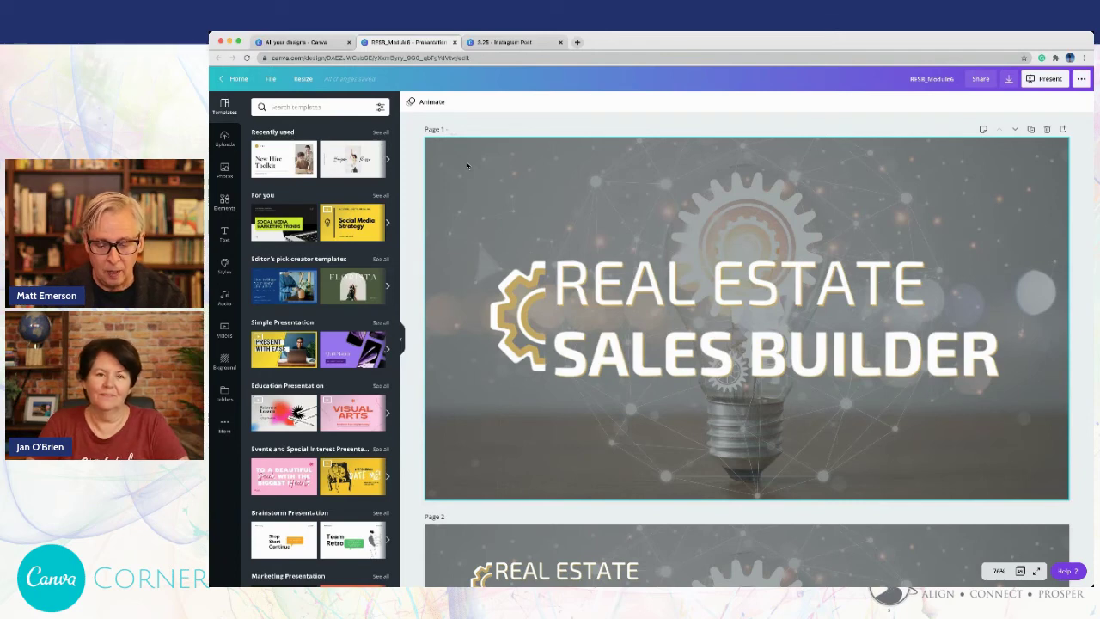
type("Presentation")
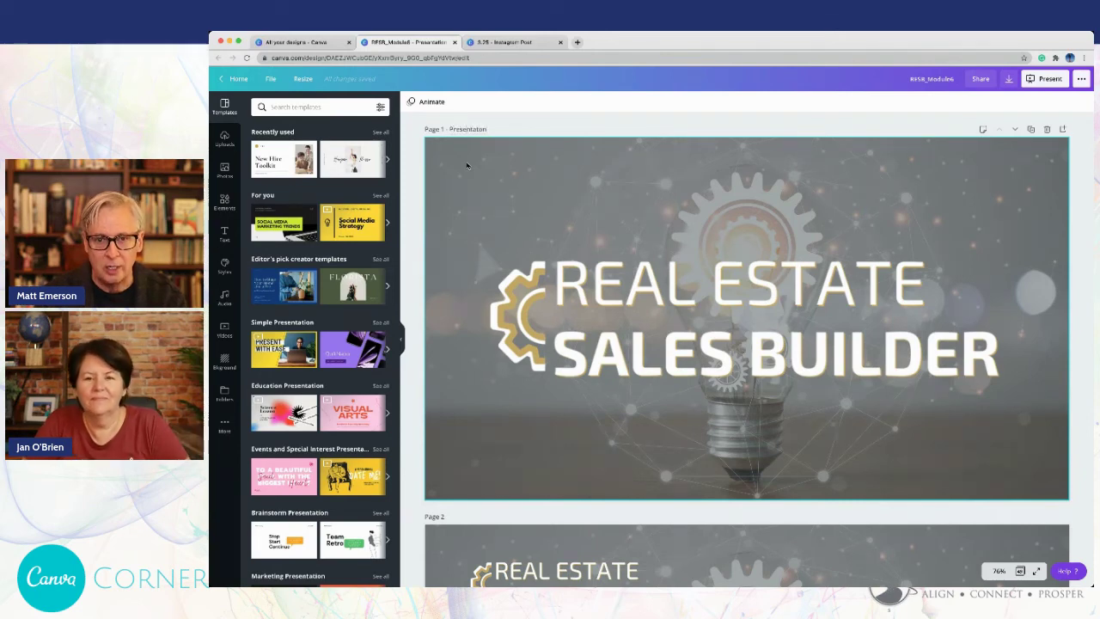
type(" Title Sl")
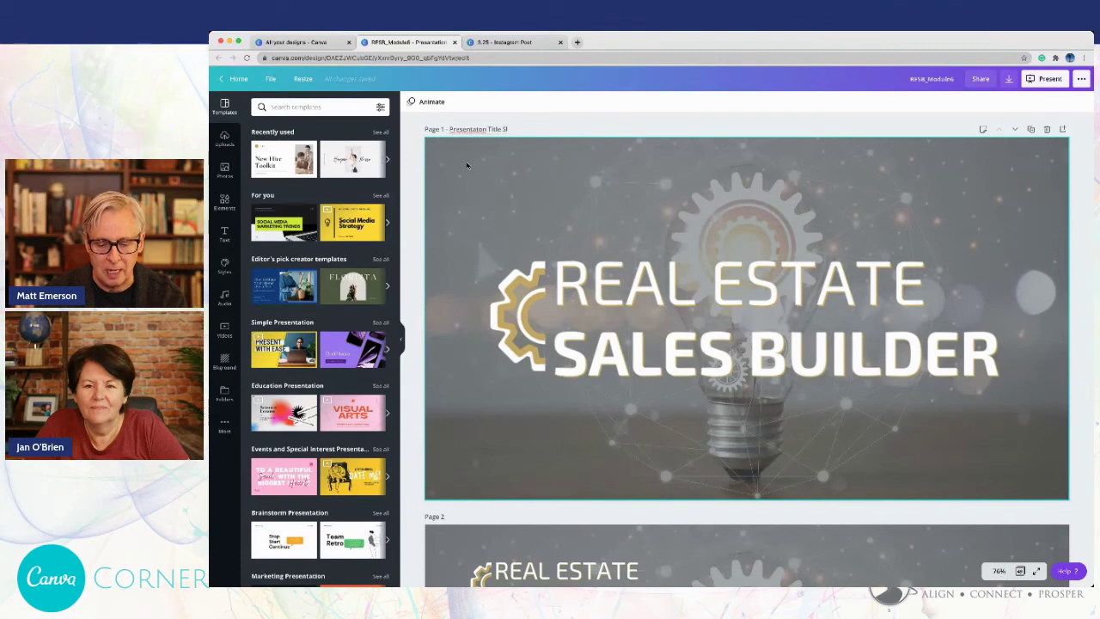
type("ide")
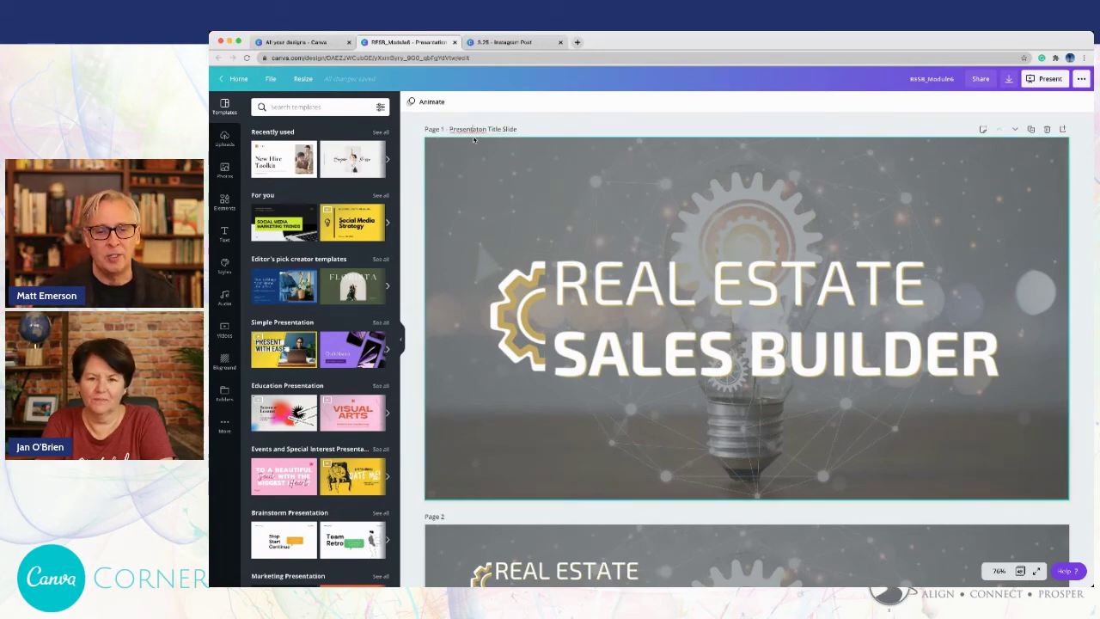
left_click(273, 42)
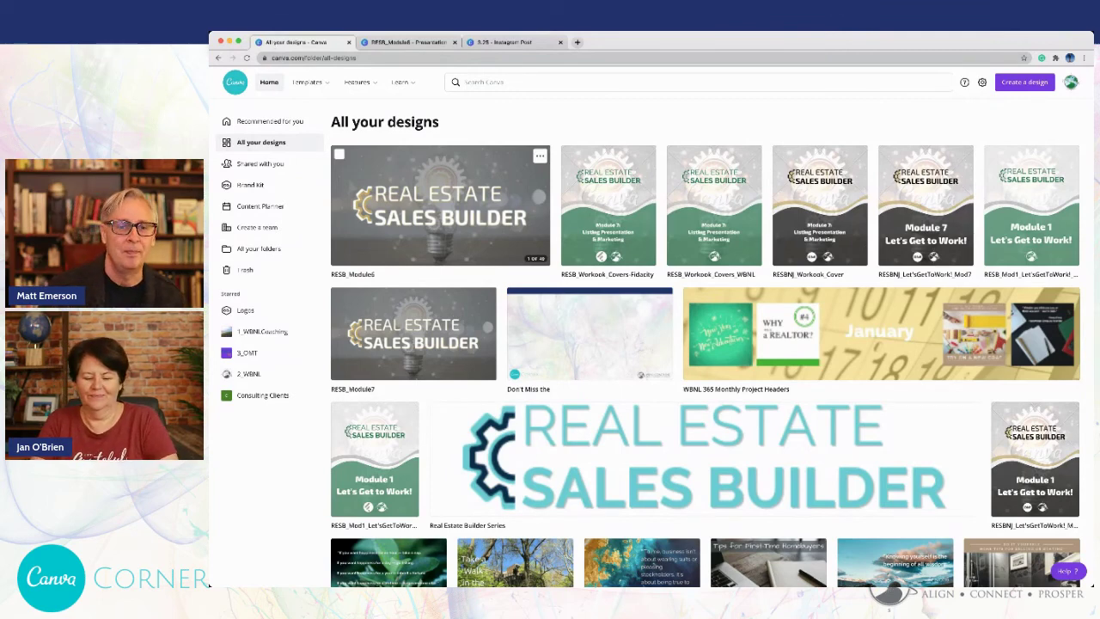
Put the Canva browser window away.
left_click(232, 43)
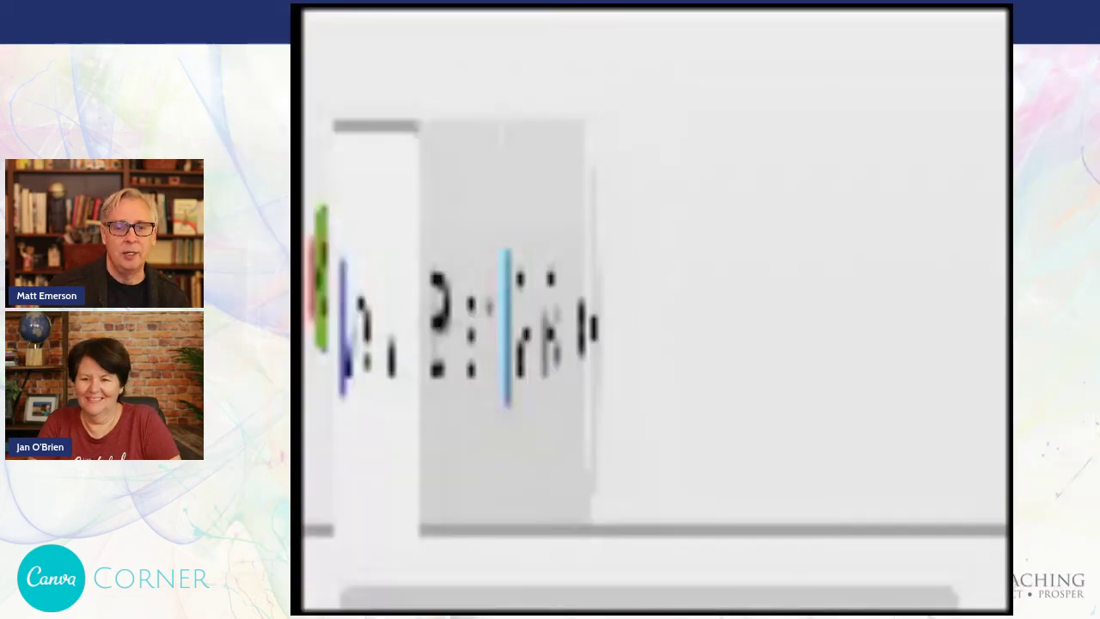